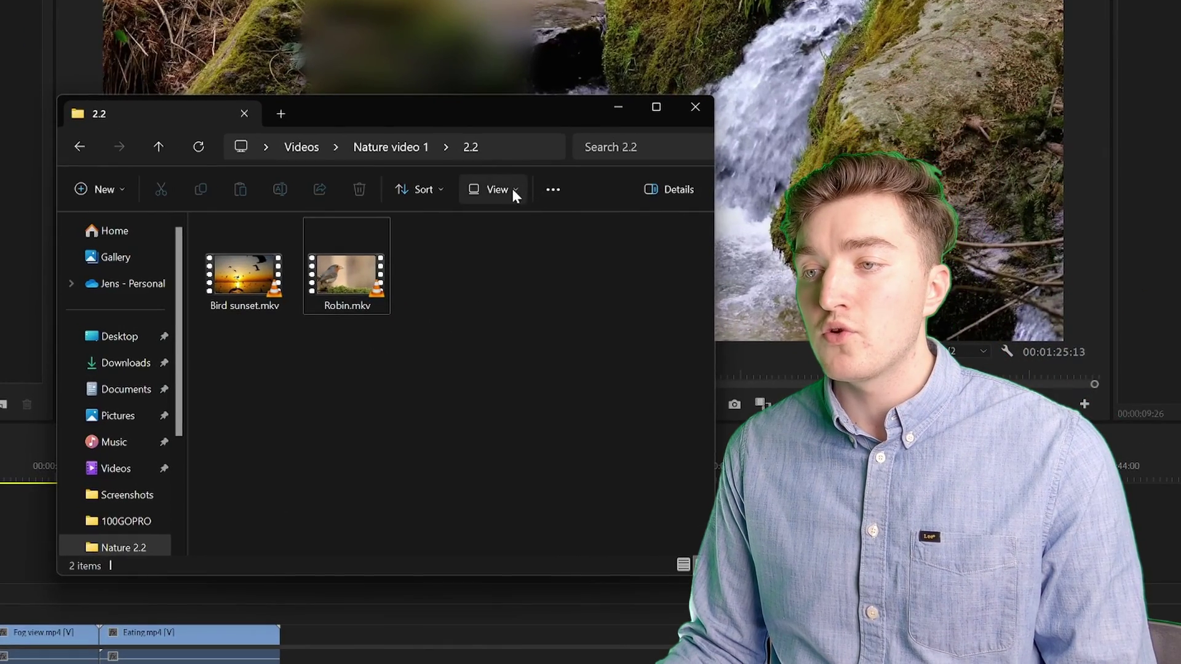
# Turn on file name extensions in File Explorer's view options
pyautogui.click(513, 192)
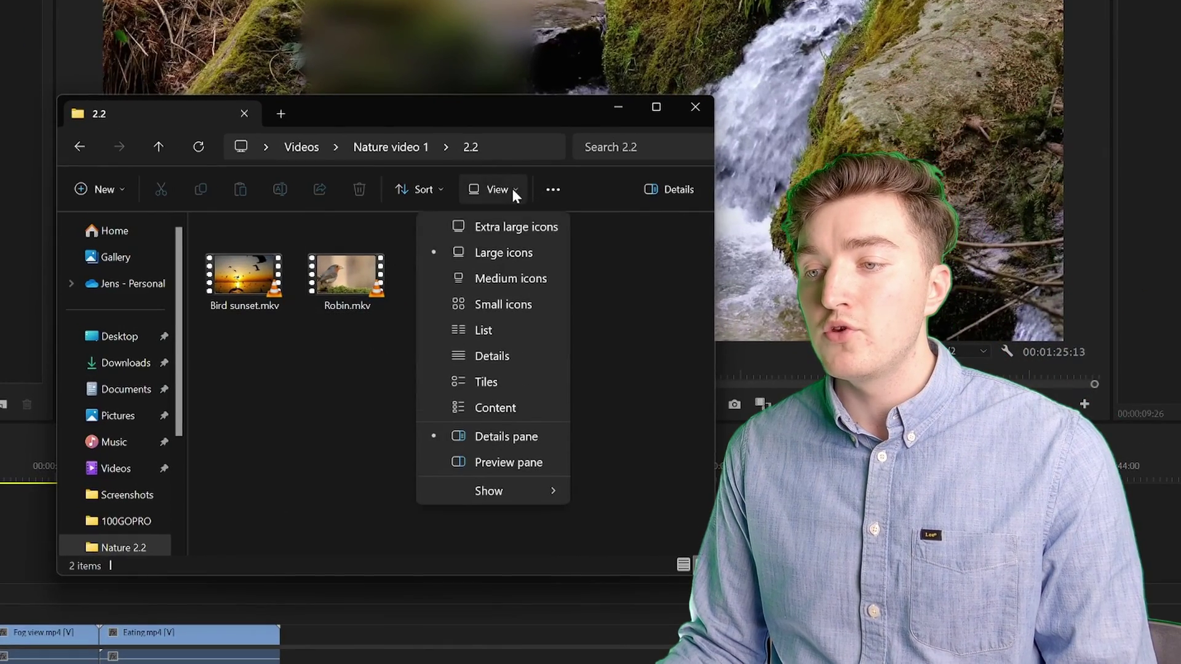
pyautogui.moveTo(490, 500)
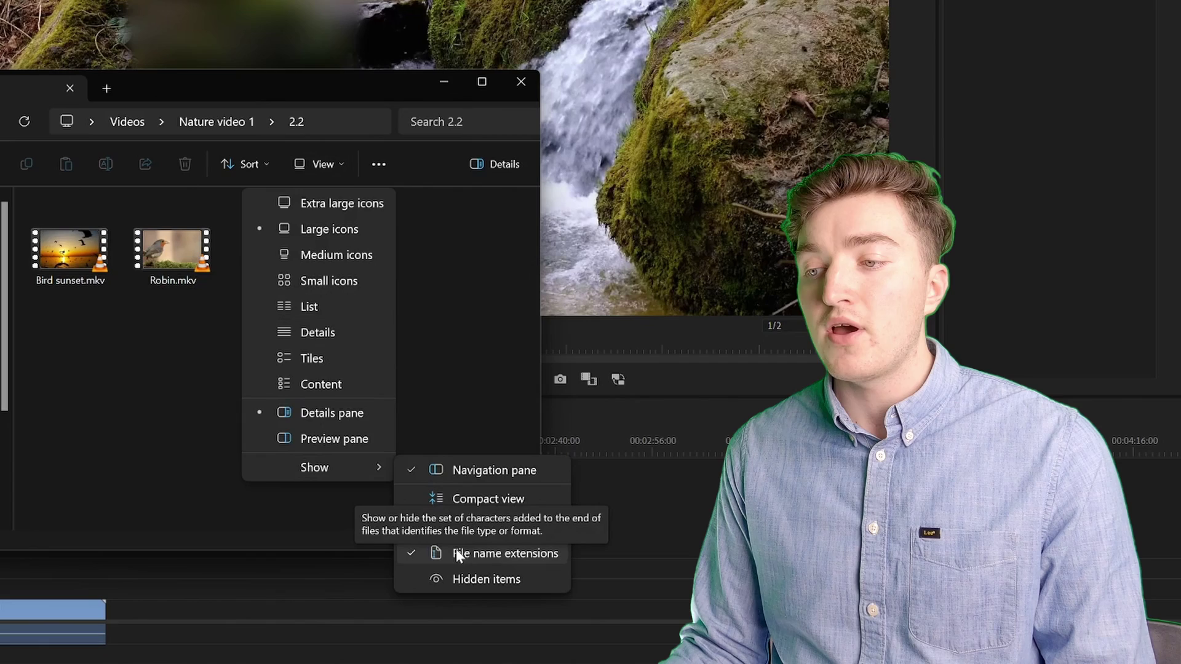
pyautogui.click(170, 424)
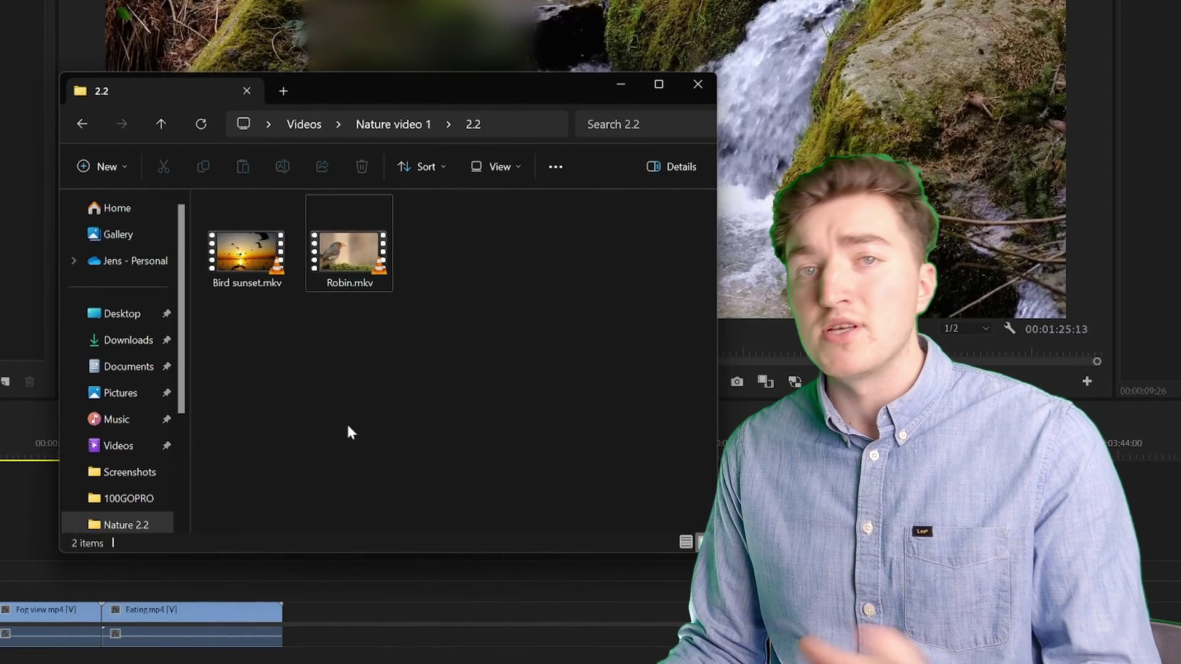
# Rename Robin.mkv to Robin.mts by changing its extension from 'kv' to 'ts'
pyautogui.rightClick(352, 274)
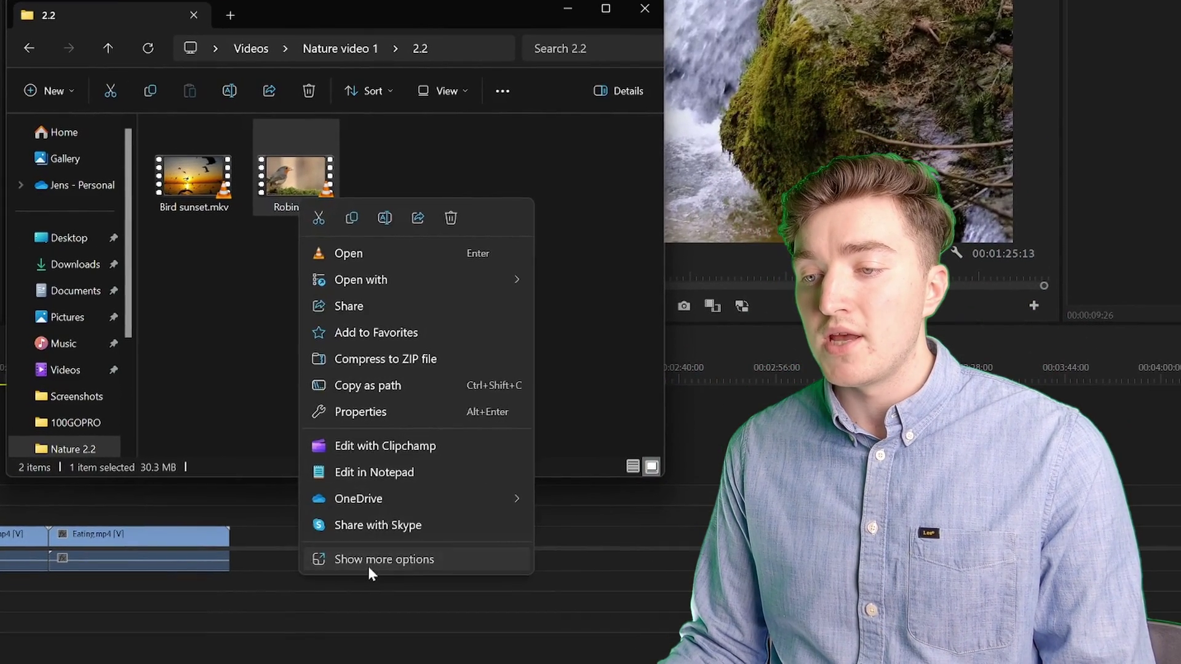
pyautogui.click(403, 611)
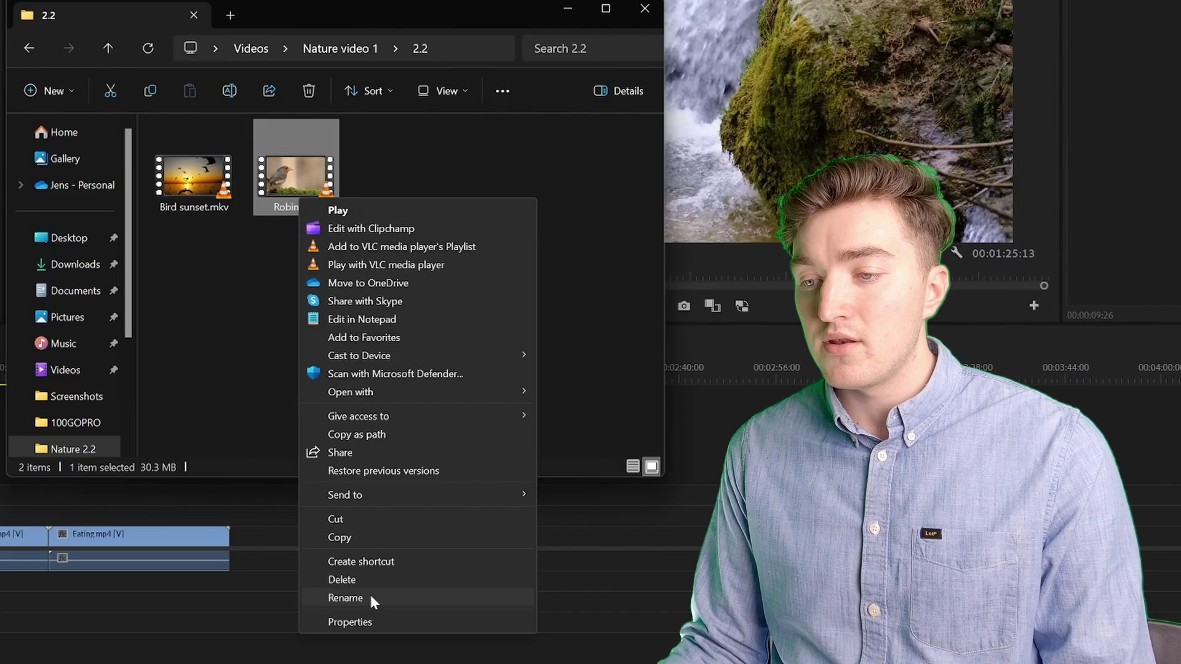
pyautogui.click(410, 647)
pyautogui.click(331, 206)
pyautogui.press('BackSpace')
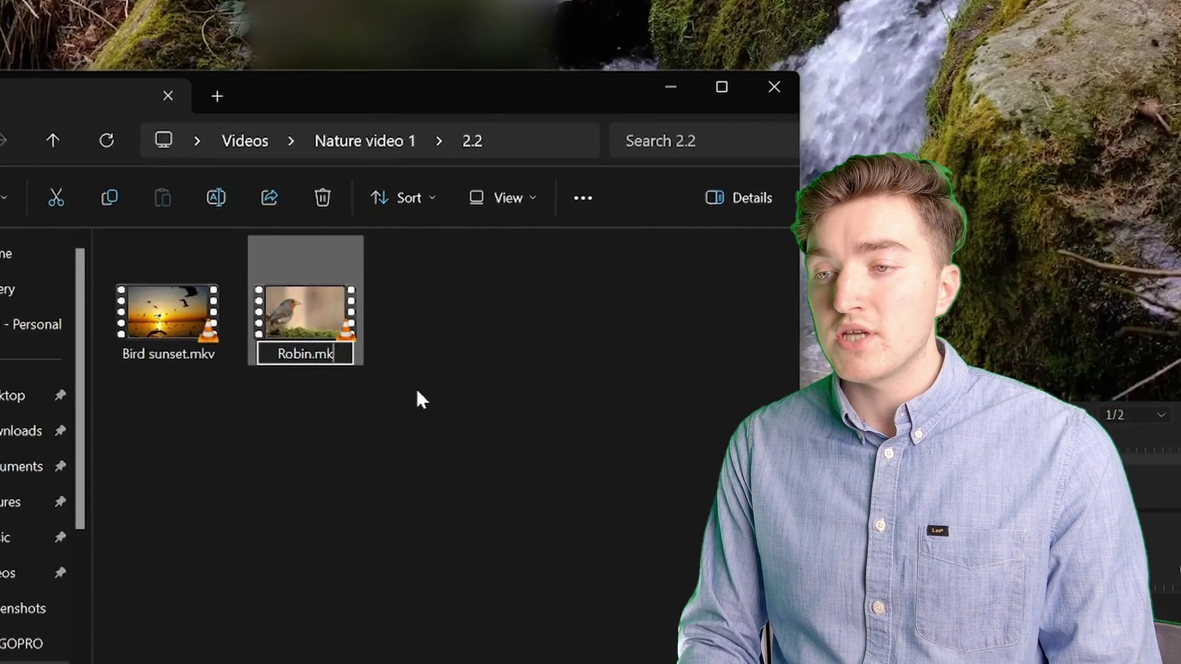
pyautogui.press('BackSpace')
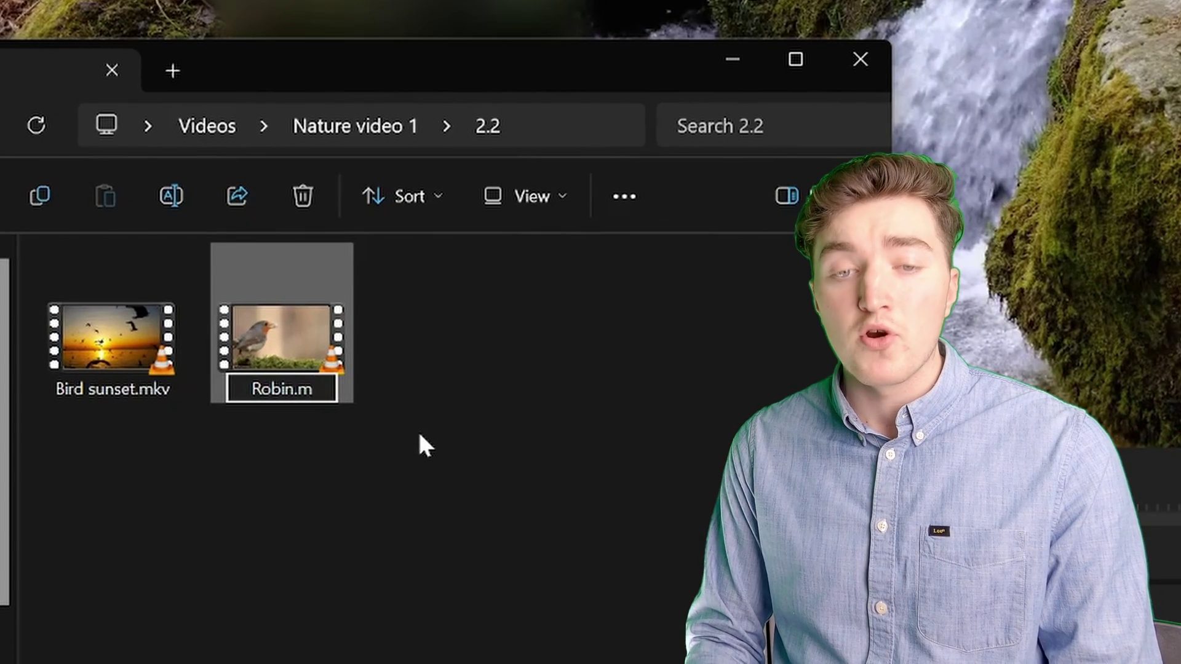
pyautogui.write('ts')
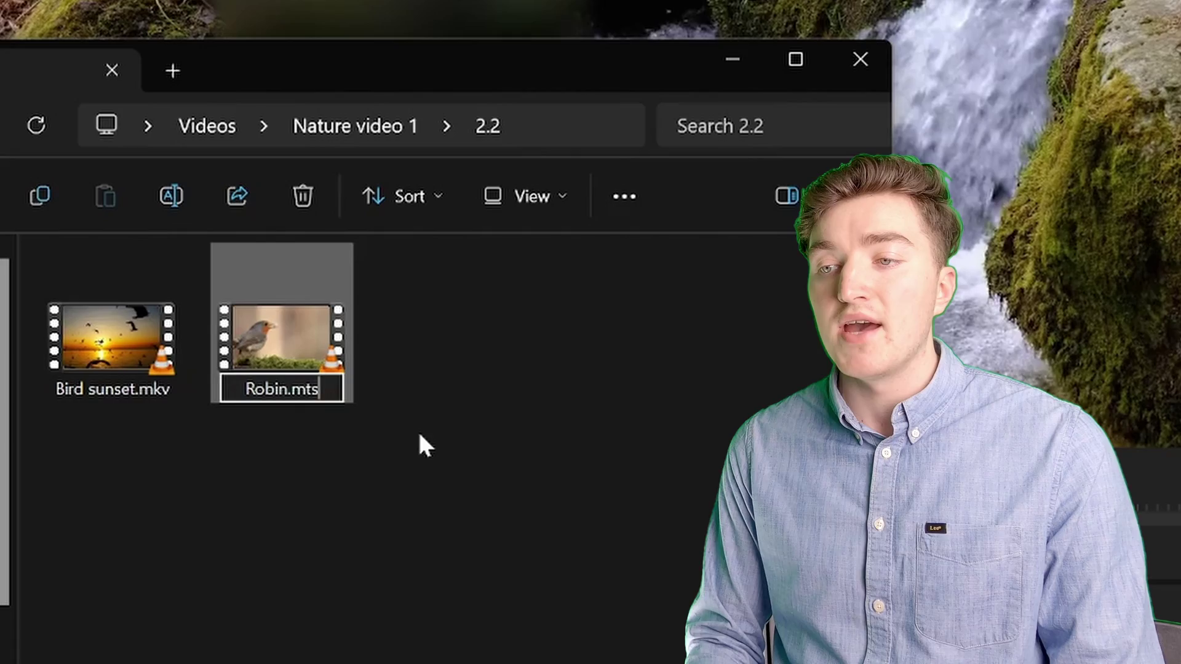
pyautogui.press('Return')
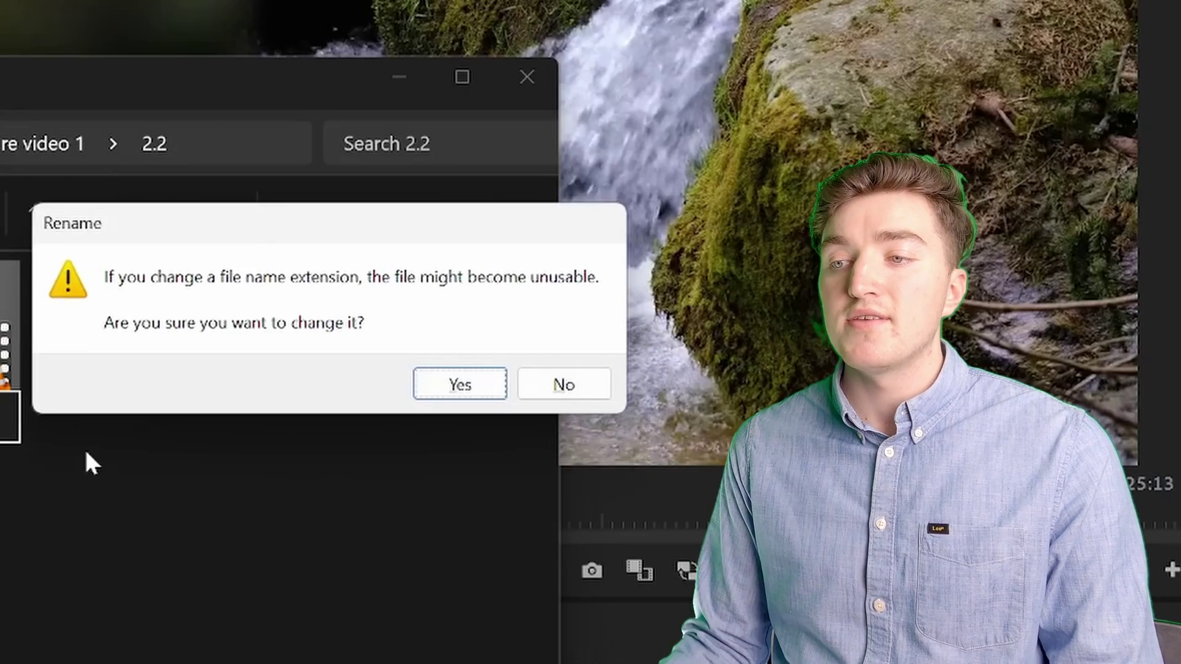
# Accept the Robin.mts extension change, then rename the clip back to Robin.mkv and confirm
pyautogui.click(483, 393)
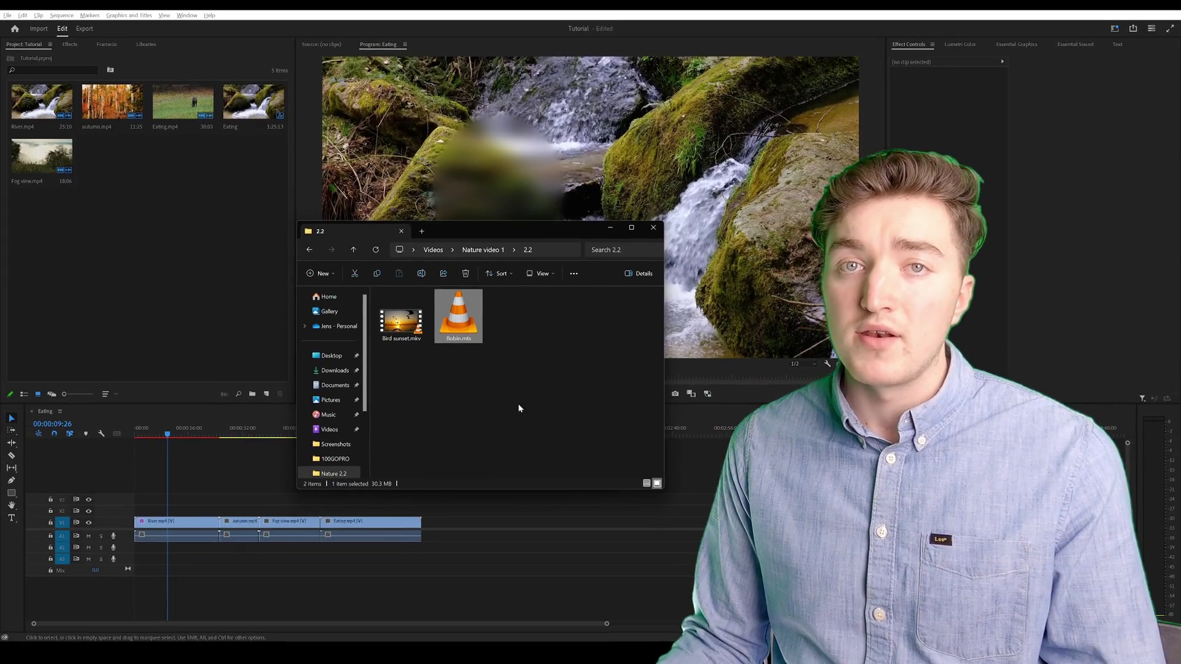
pyautogui.press('F2')
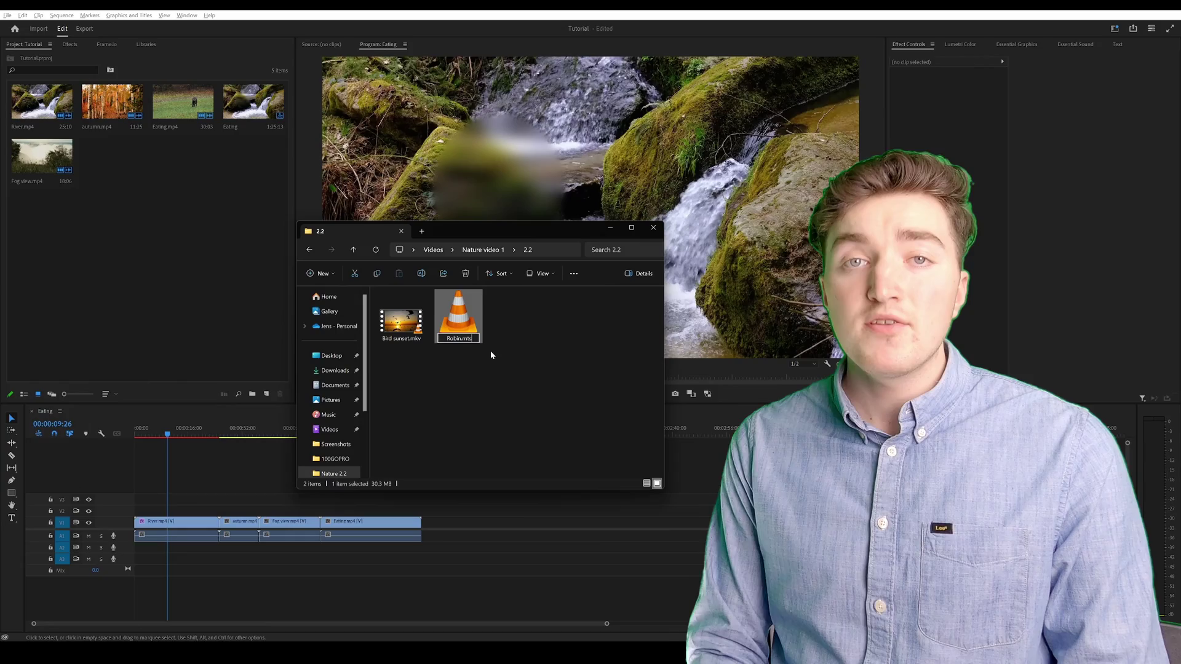
pyautogui.press('End')
pyautogui.press('BackSpace')
pyautogui.press('BackSpace')
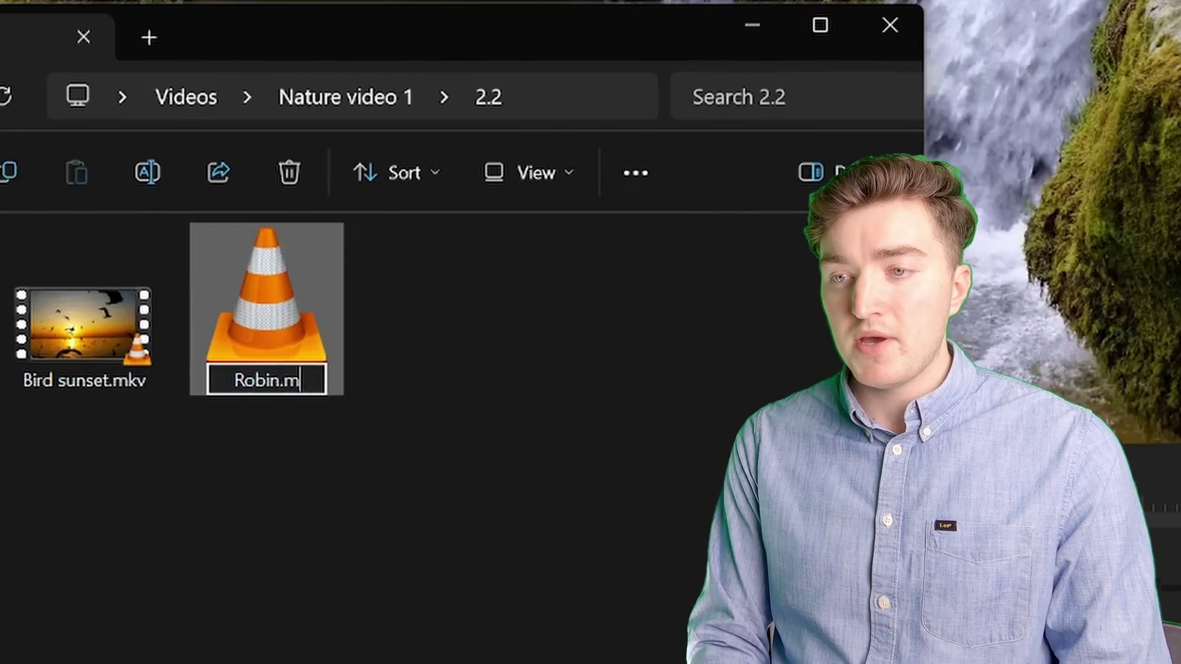
pyautogui.write('kv')
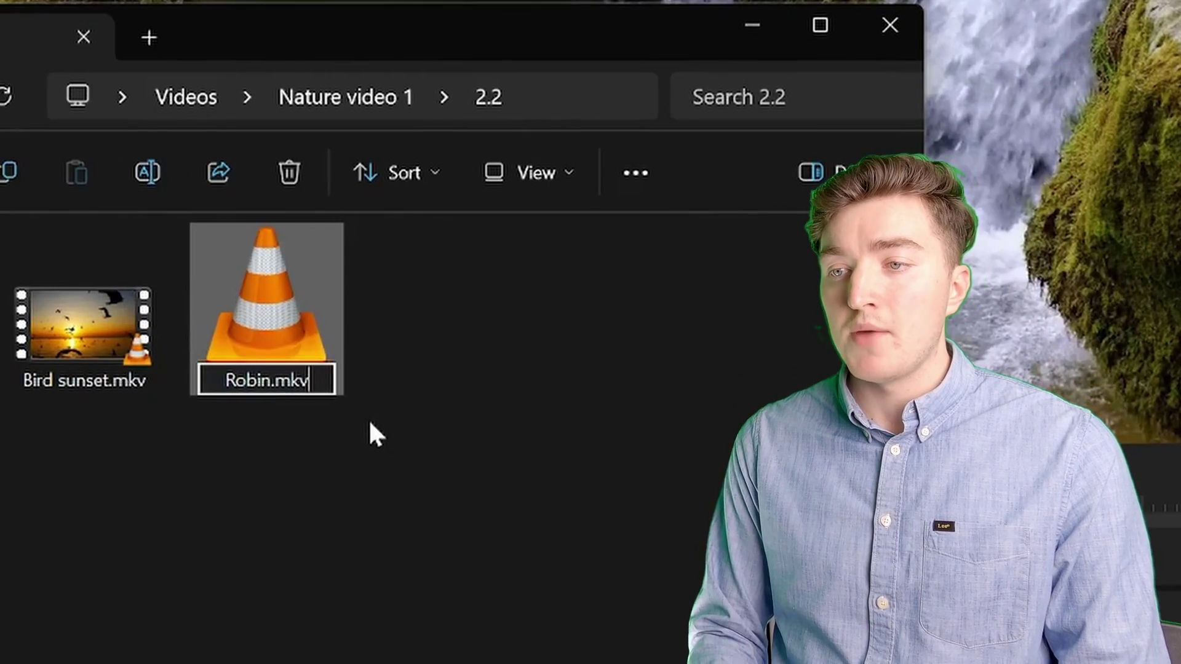
pyautogui.press('Return')
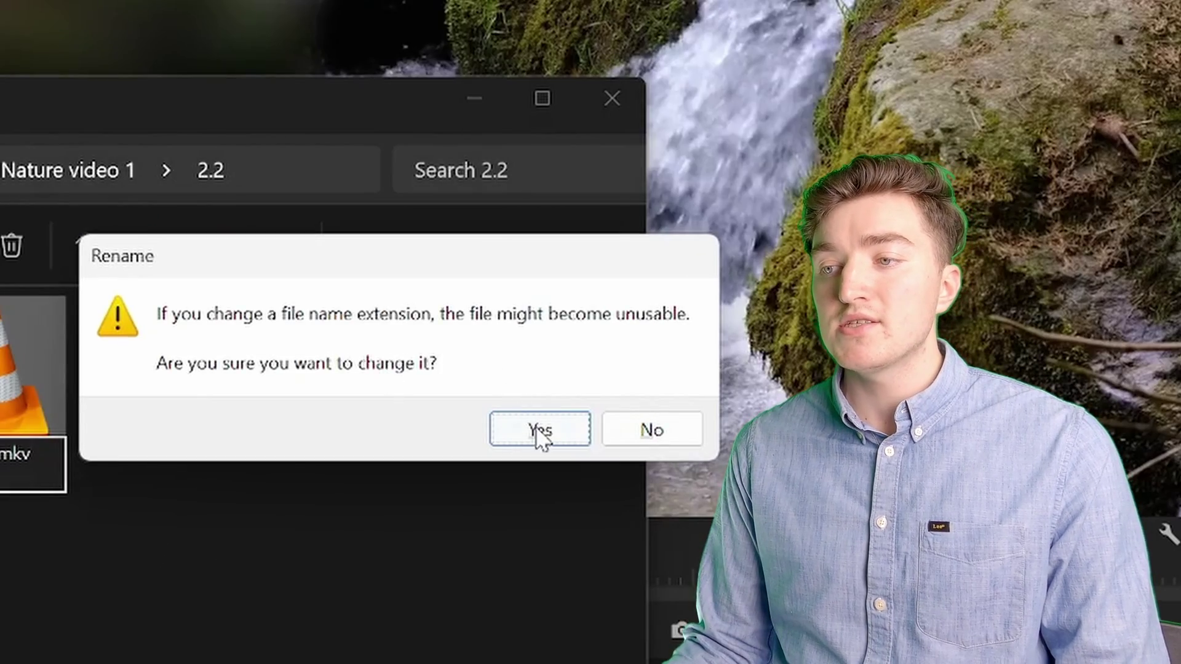
pyautogui.click(540, 431)
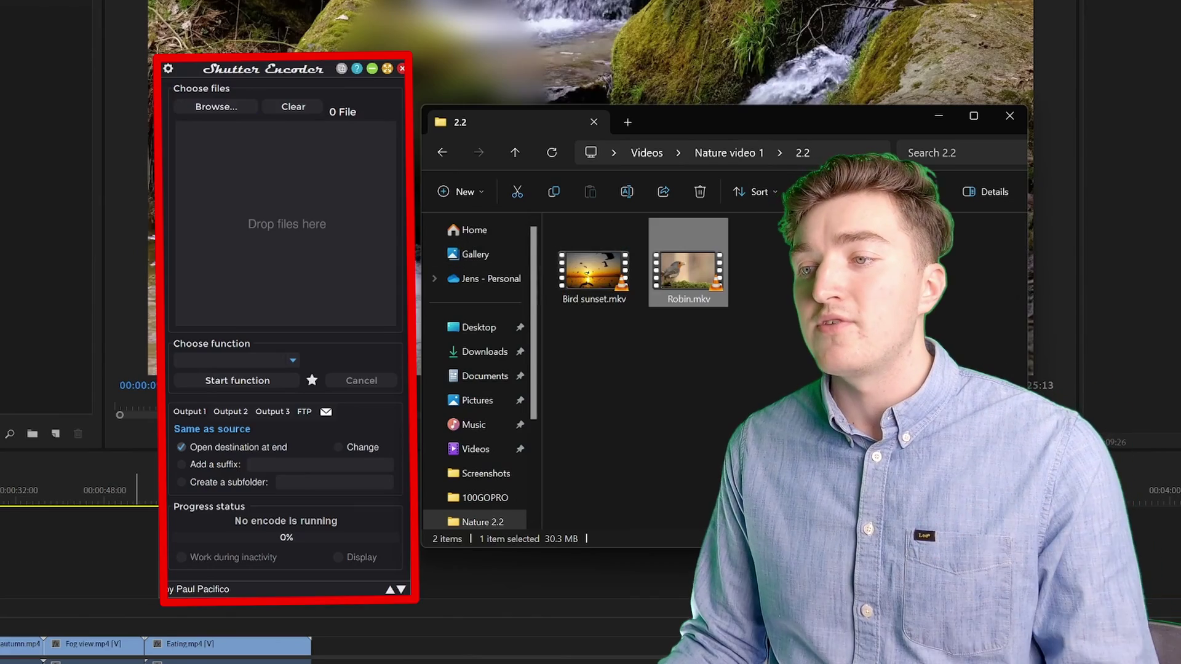
# Load Robin.mkv into Shutter Encoder and run the Rewrap function with a .mp4 output container
pyautogui.moveTo(696, 281); pyautogui.dragTo(276, 232)
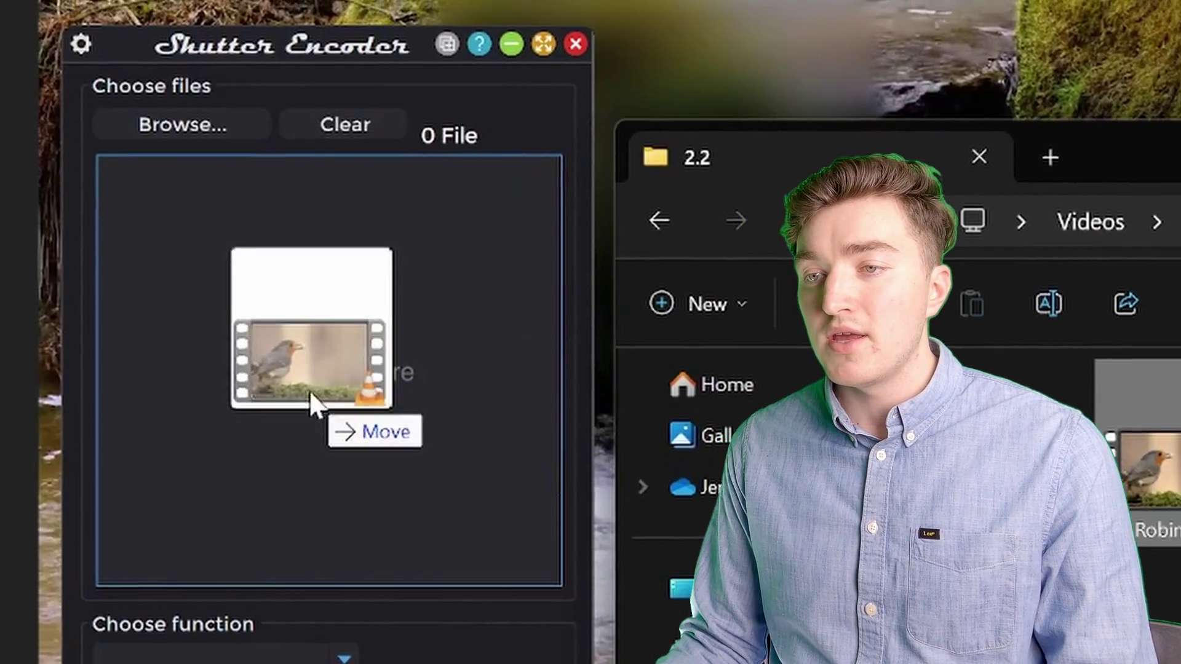
pyautogui.moveTo(308, 390); pyautogui.dragTo(309, 392)
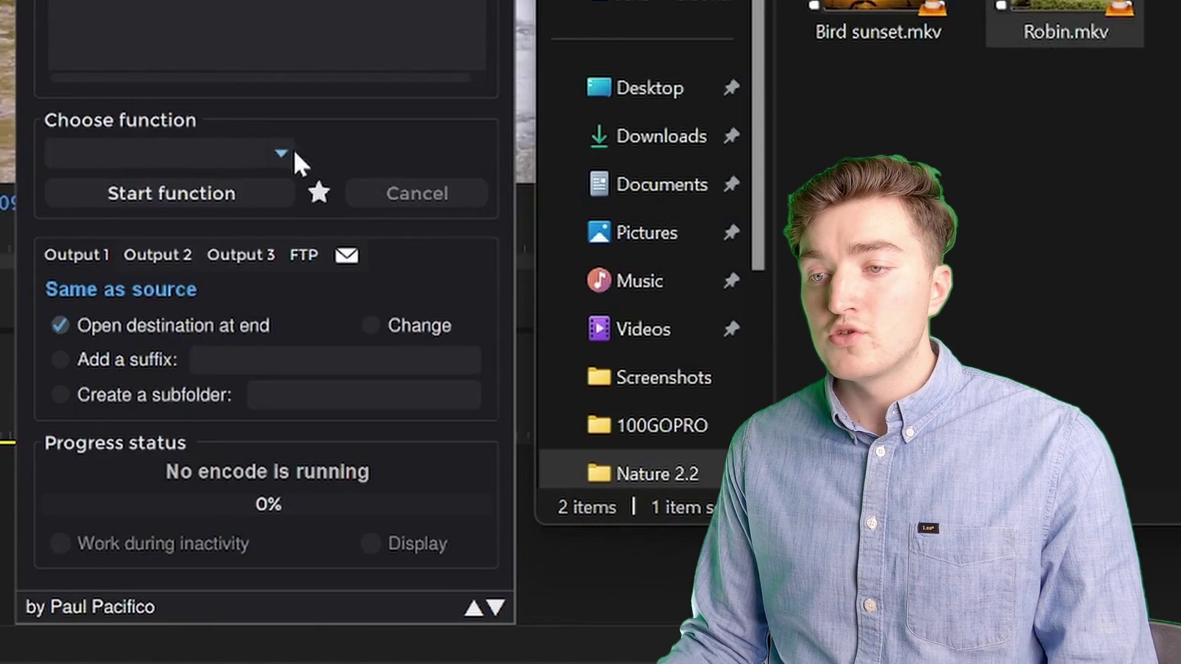
pyautogui.click(281, 154)
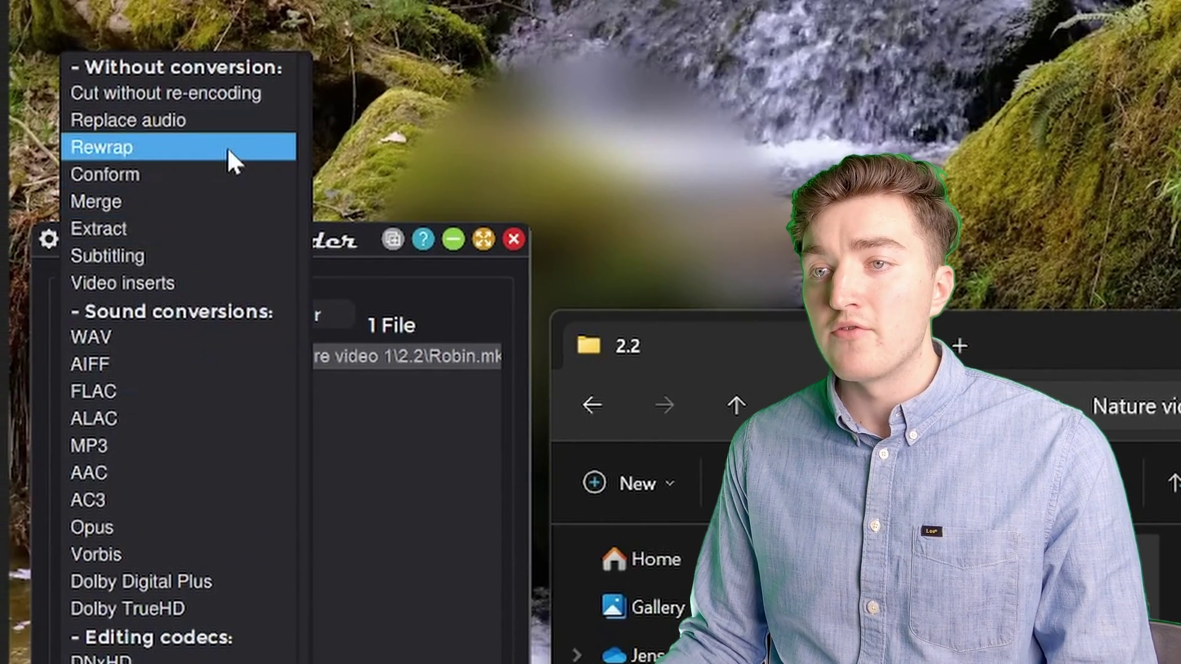
pyautogui.click(226, 146)
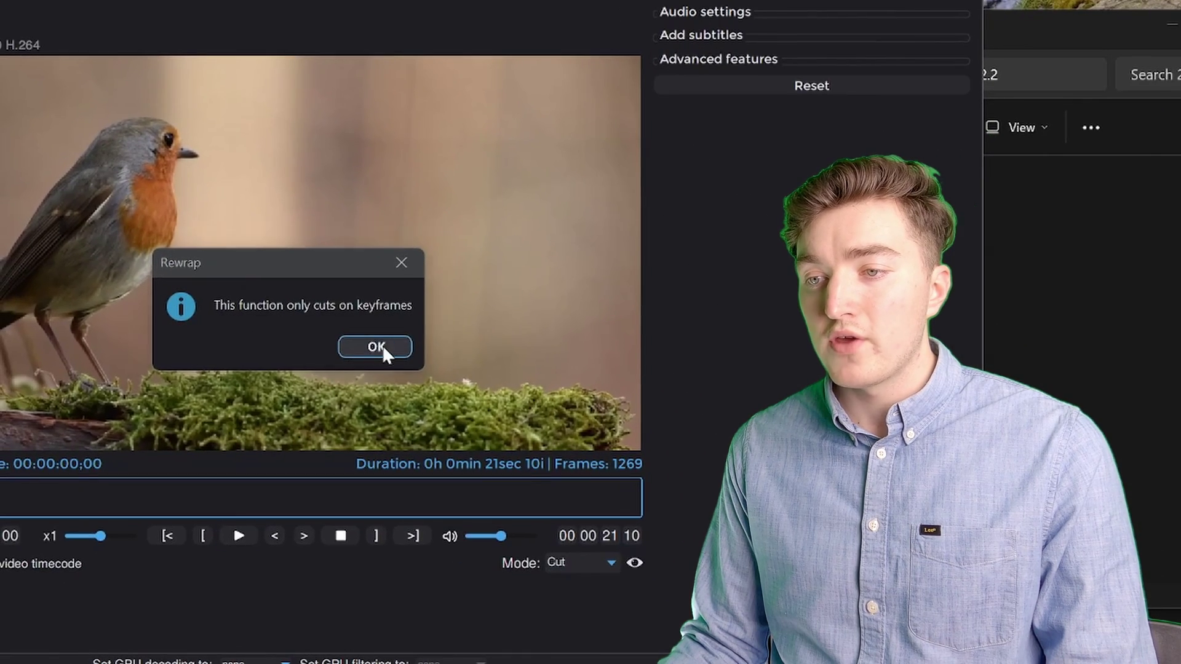
pyautogui.click(382, 345)
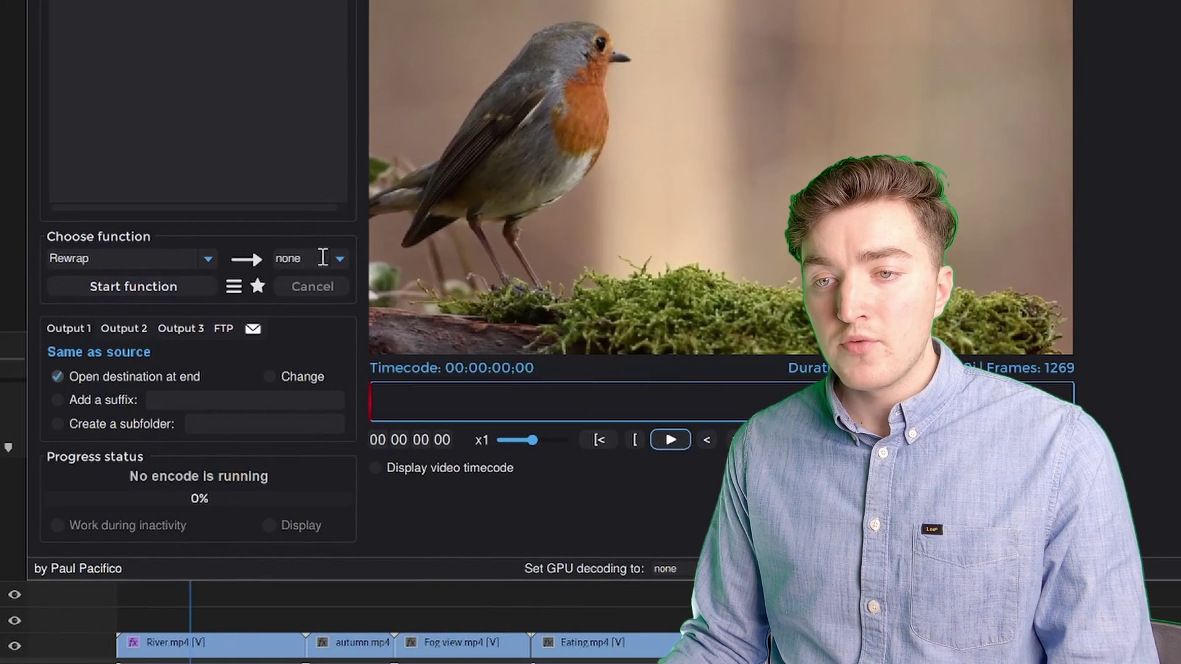
pyautogui.click(335, 258)
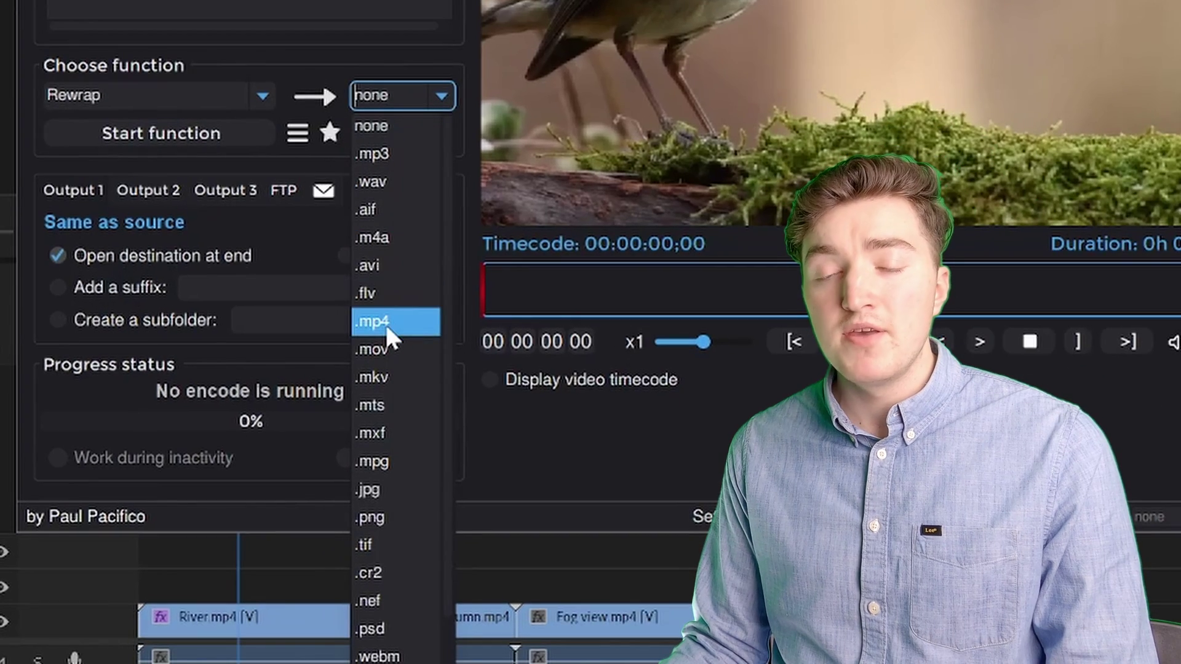
pyautogui.click(386, 324)
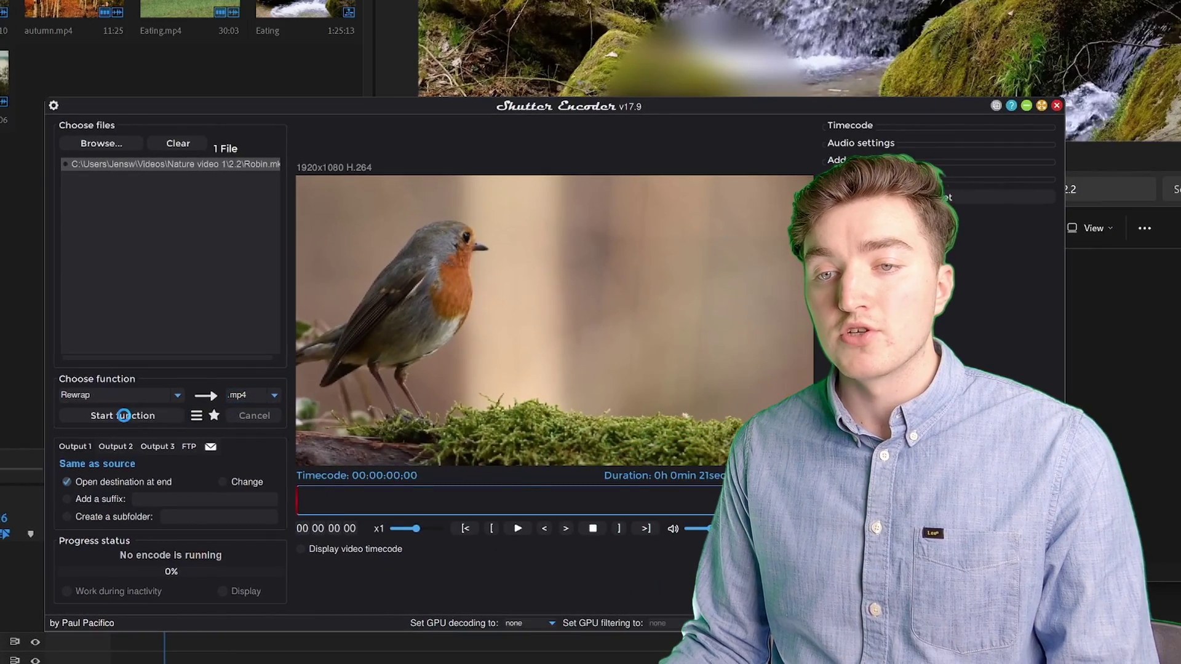
pyautogui.click(124, 415)
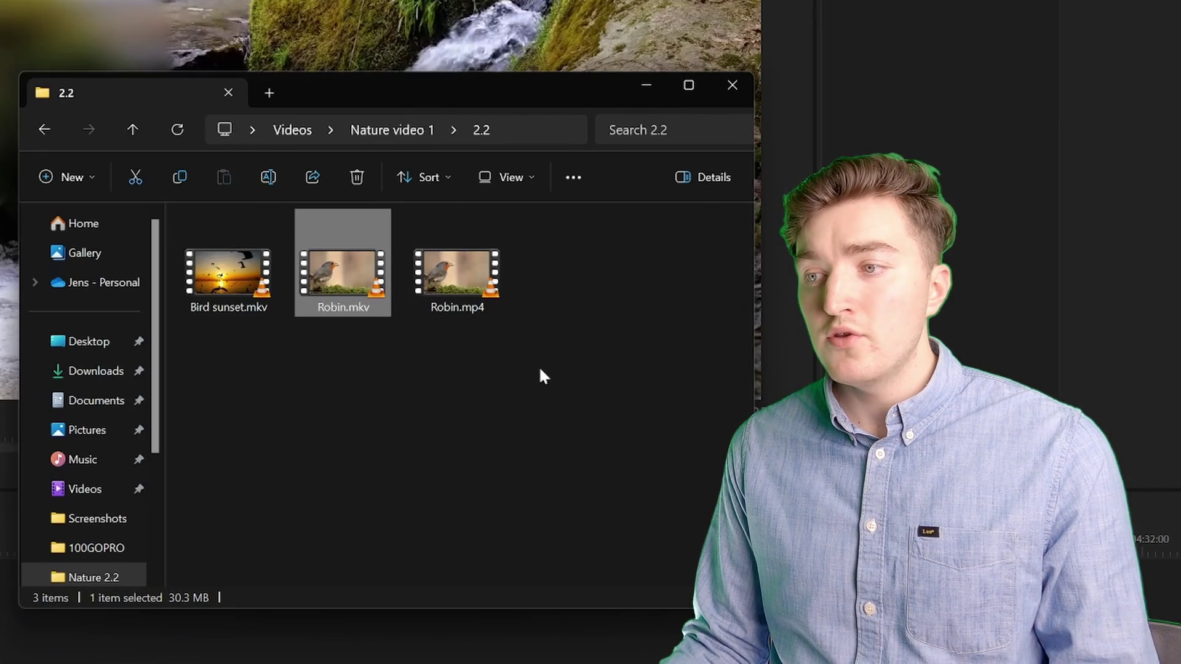
# Drag Robin.mp4 from the 2.2 folder into Premiere's Project panel
pyautogui.click(436, 278)
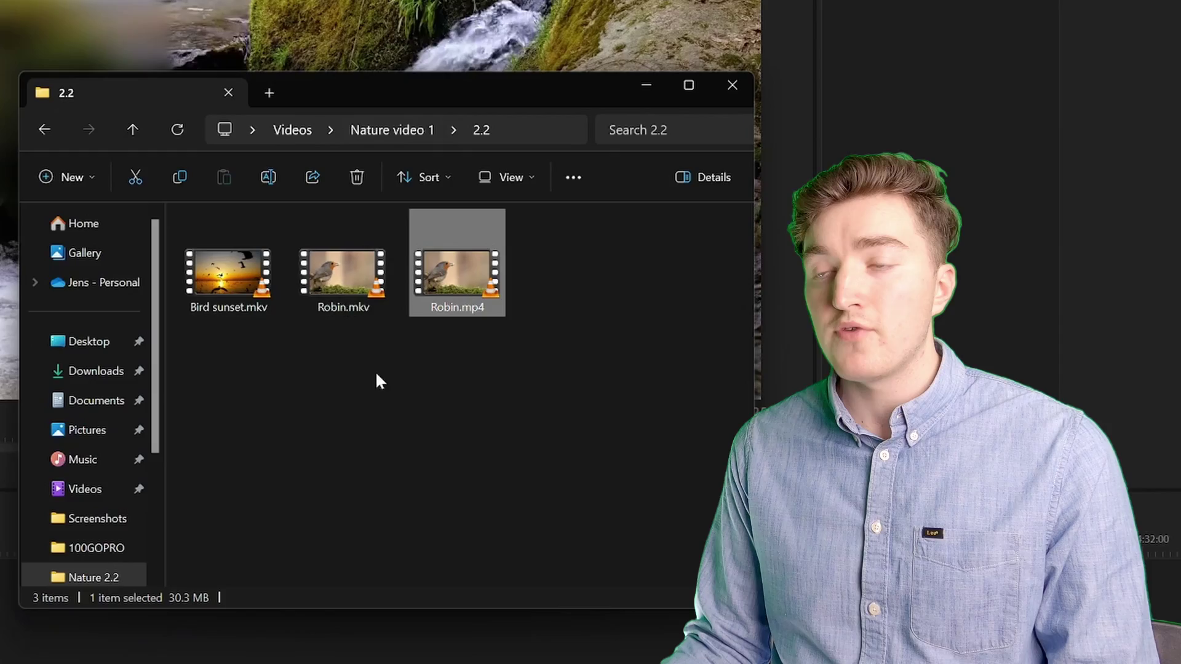
pyautogui.moveTo(463, 289); pyautogui.dragTo(0, 78)
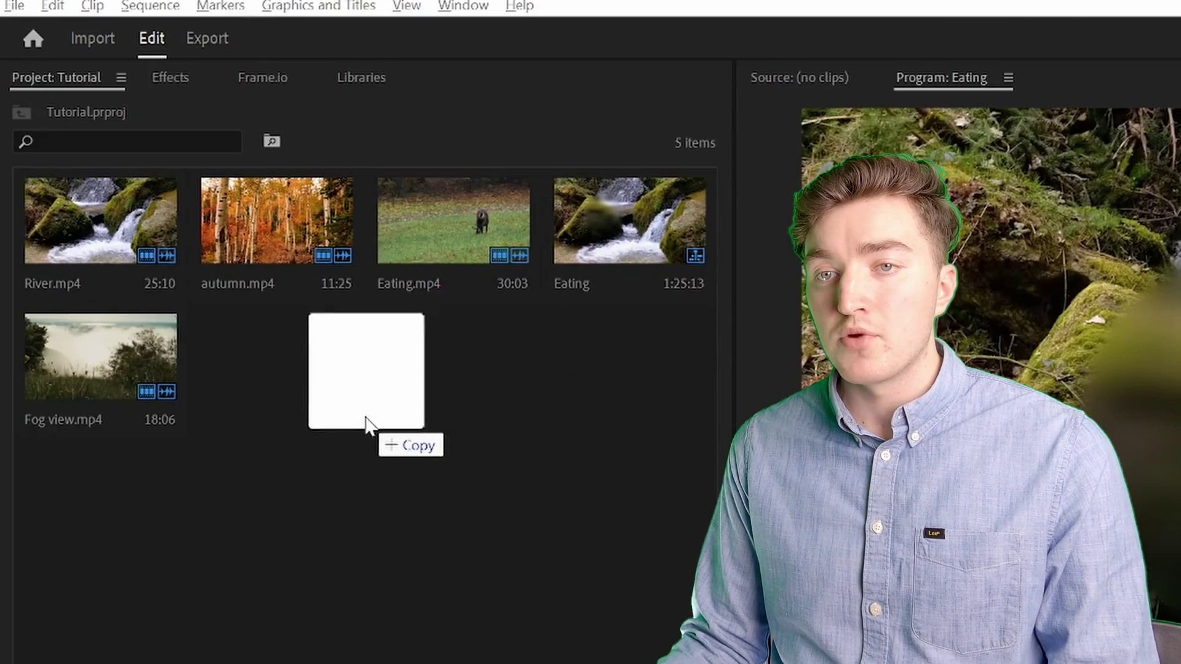
pyautogui.moveTo(365, 417); pyautogui.dragTo(367, 437)
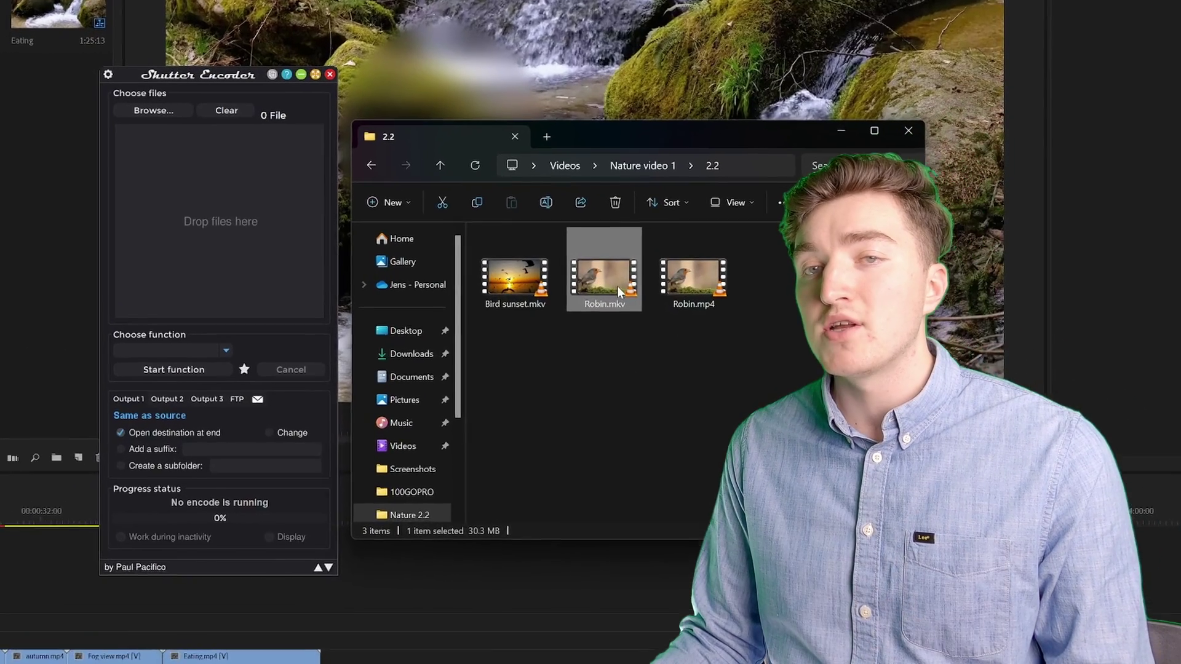
# Load Robin.mkv into Shutter Encoder and convert it with Apple ProRes using the LT profile
pyautogui.moveTo(609, 289); pyautogui.dragTo(529, 230)
pyautogui.moveTo(476, 194); pyautogui.dragTo(155, 204)
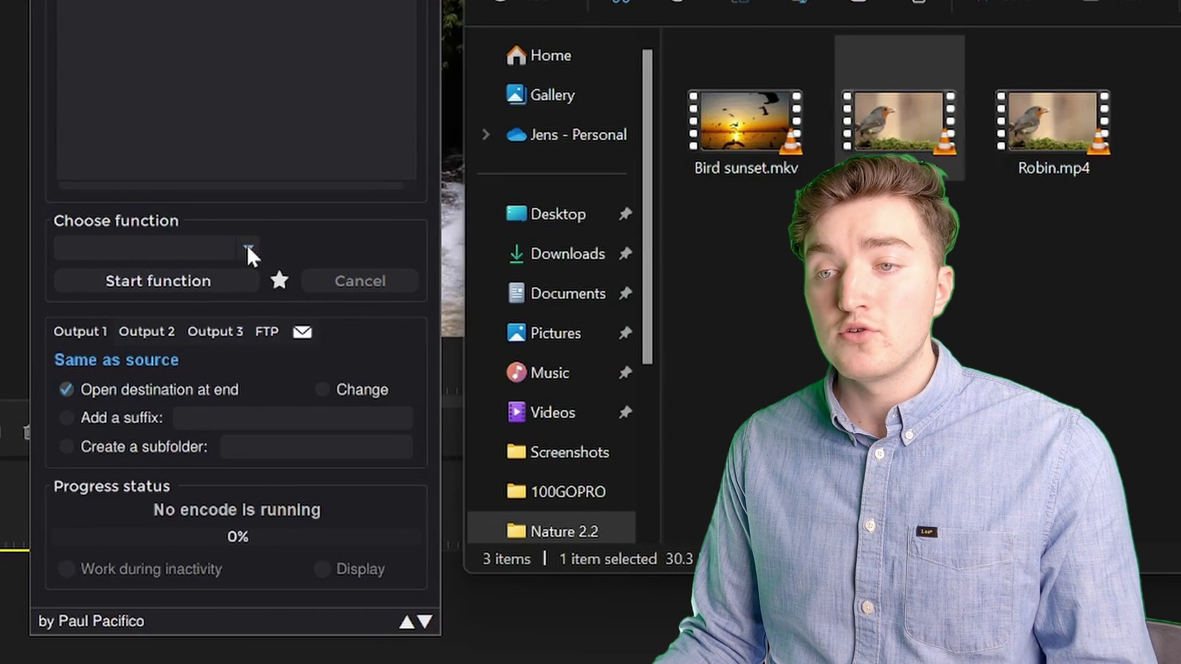
pyautogui.click(249, 250)
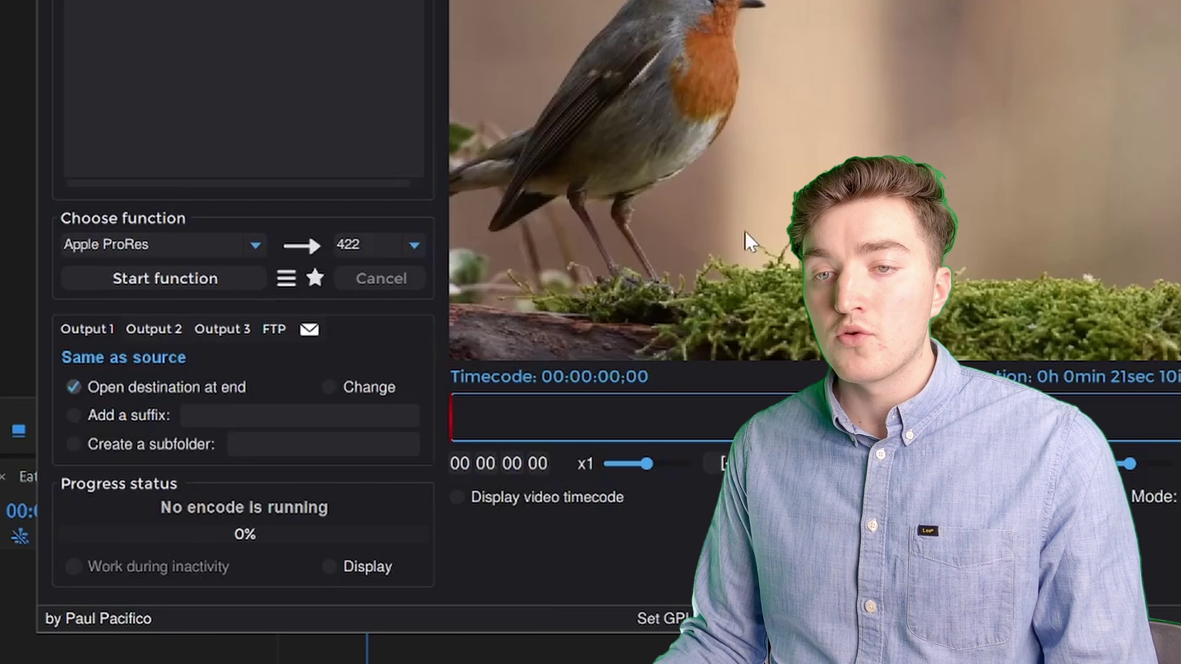
pyautogui.click(412, 243)
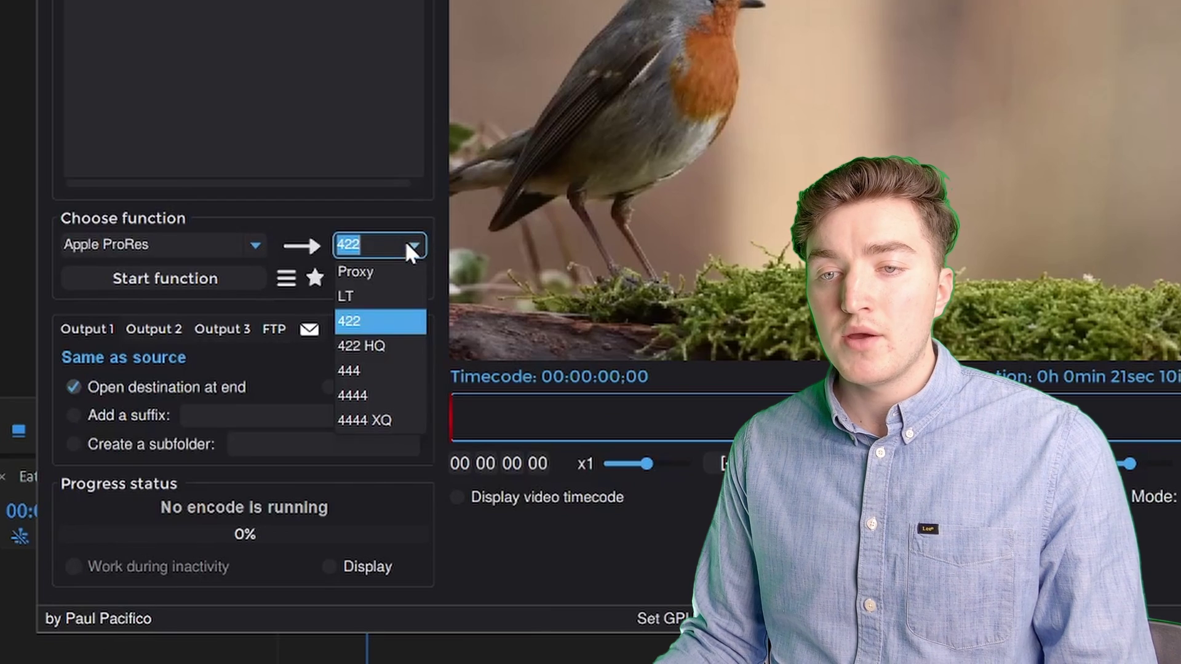
pyautogui.click(362, 301)
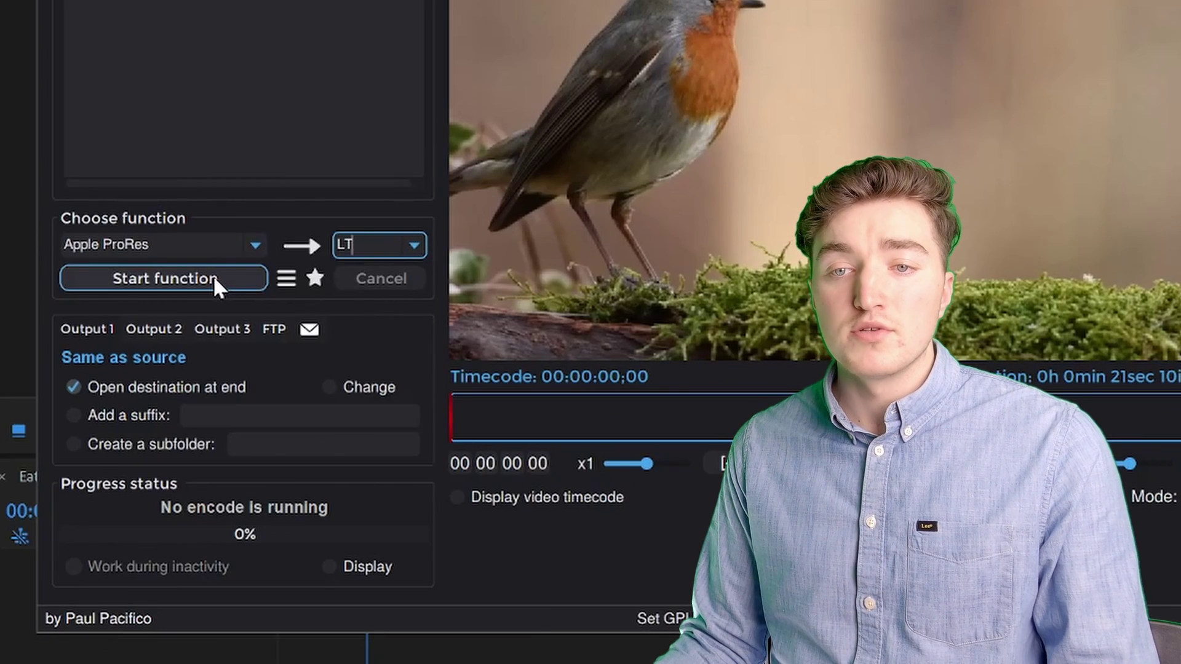
pyautogui.click(168, 278)
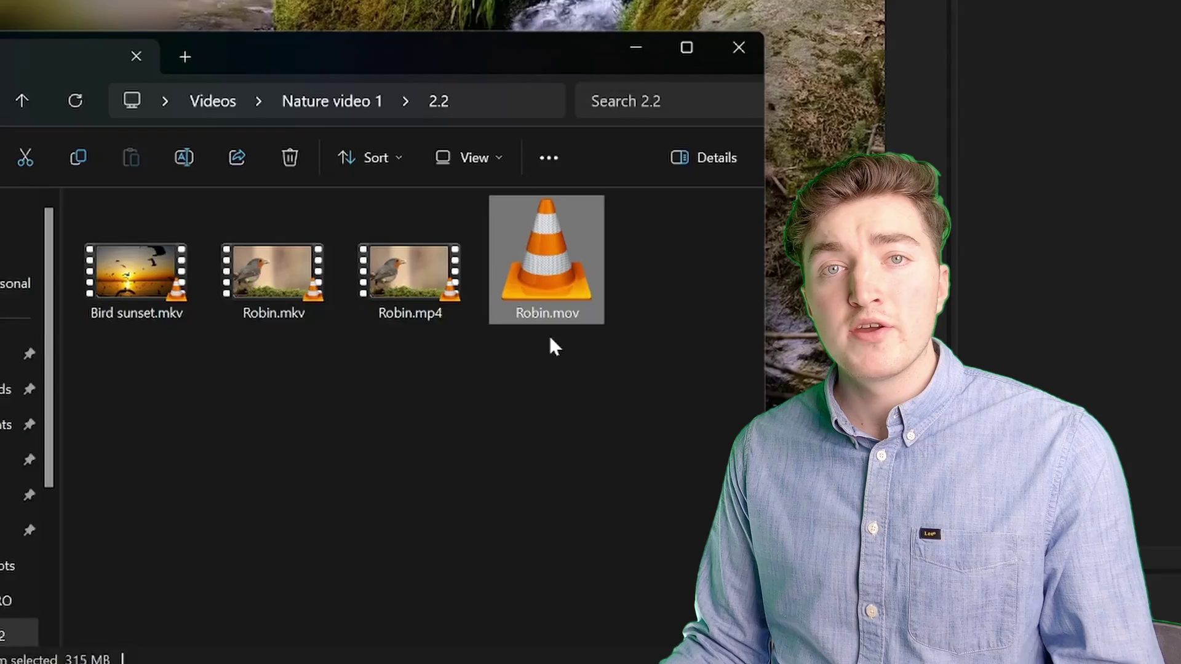
# Drag Robin.mov from File Explorer into the Premiere Tutorial project panel
pyautogui.moveTo(544, 302); pyautogui.dragTo(0, 442)
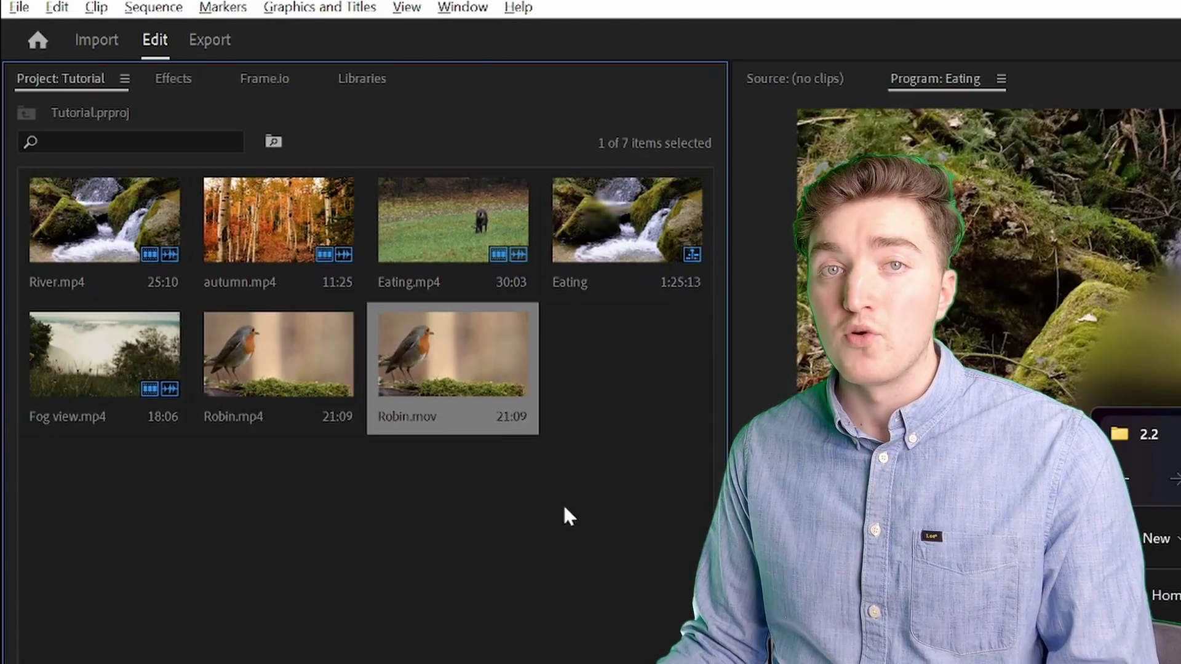
pyautogui.hotkey('alt', 'Tab')
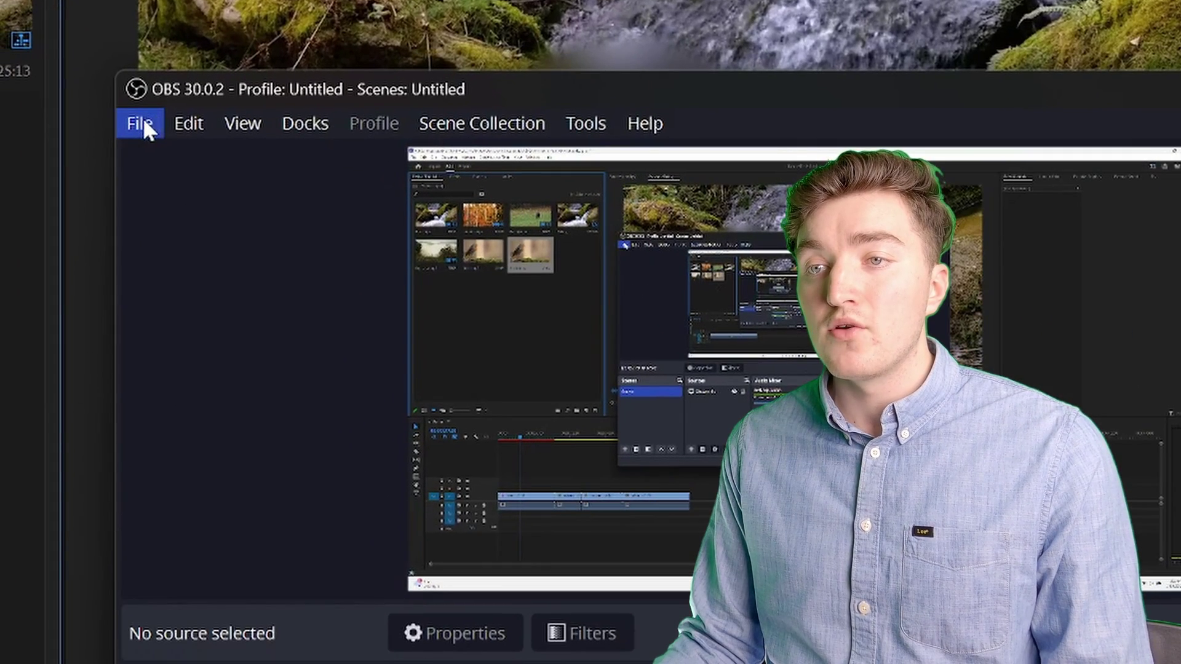
# Load Robin.mkv and Bird sunset.mkv from the 2.2 folder into OBS's Remux Recordings list
pyautogui.click(109, 115)
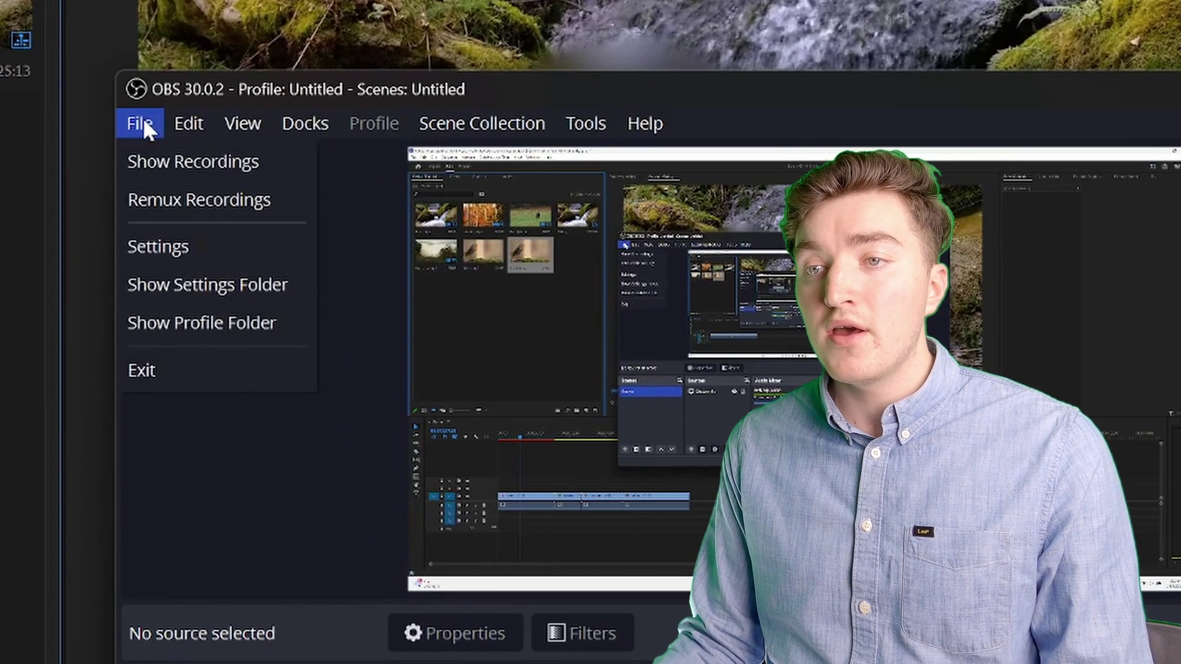
pyautogui.click(152, 202)
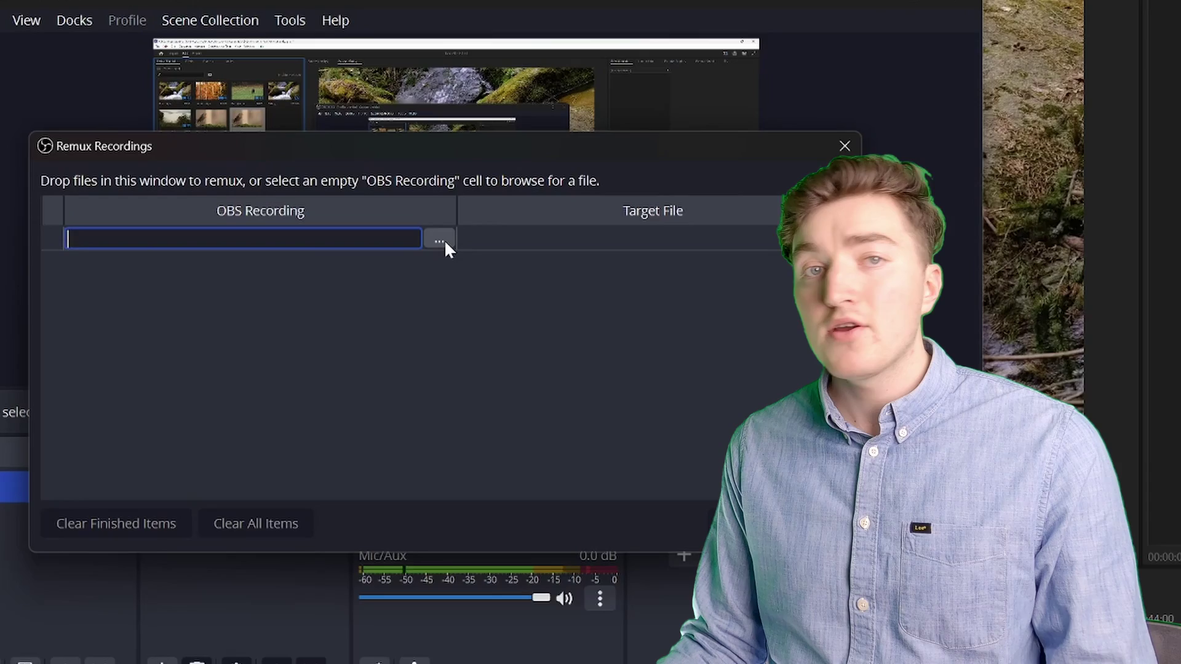
pyautogui.click(439, 241)
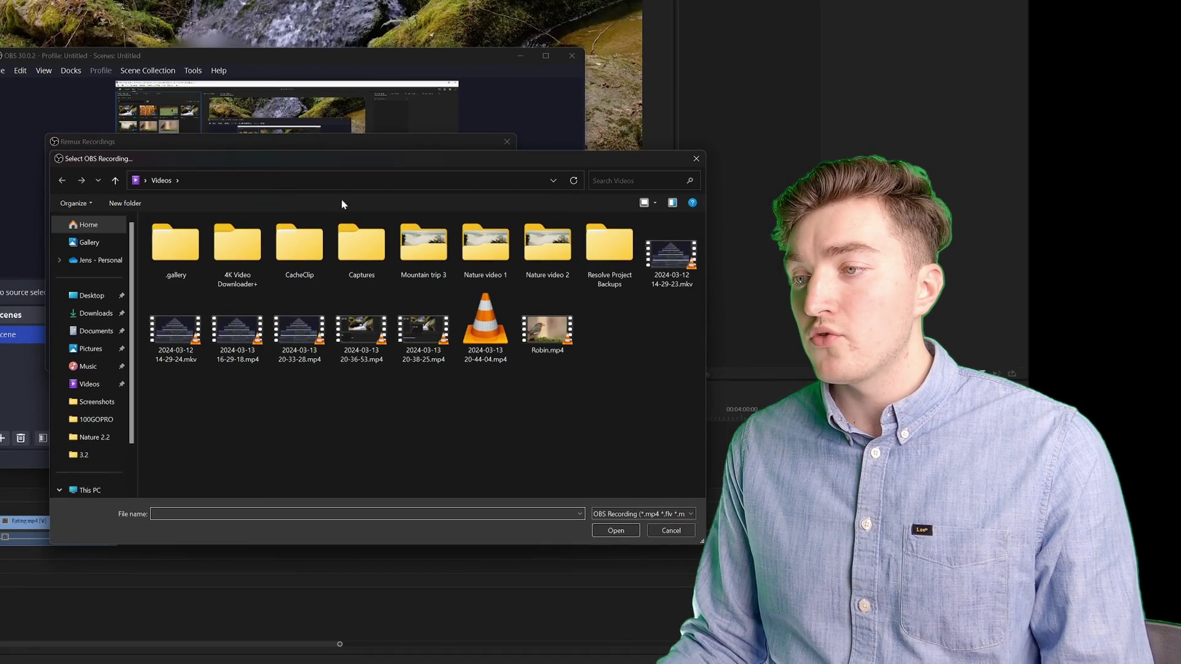
pyautogui.doubleClick(489, 257)
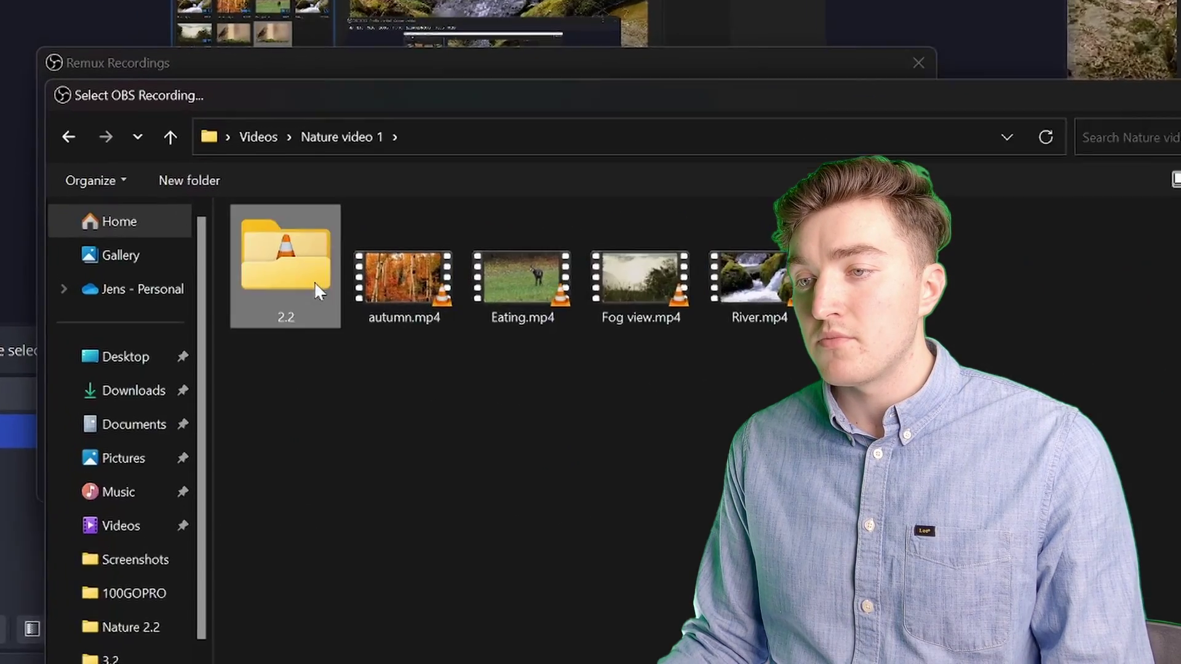
pyautogui.doubleClick(187, 253)
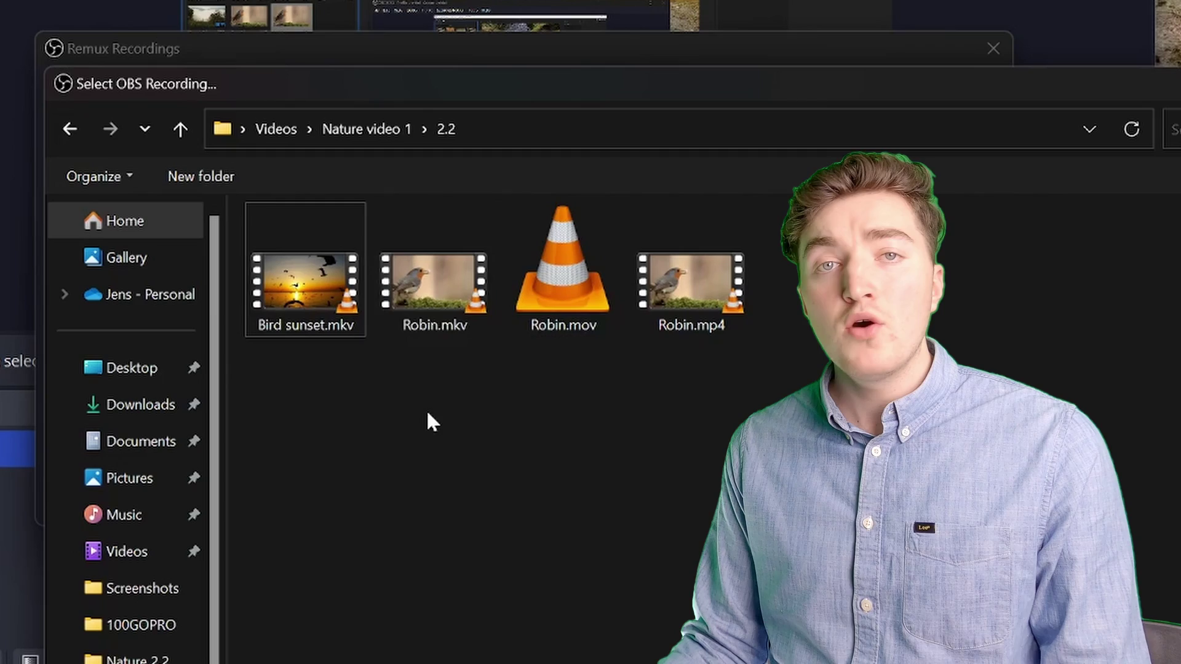
pyautogui.click(423, 297)
pyautogui.keyDown('ctrl'); pyautogui.click(352, 303); pyautogui.keyUp('ctrl')
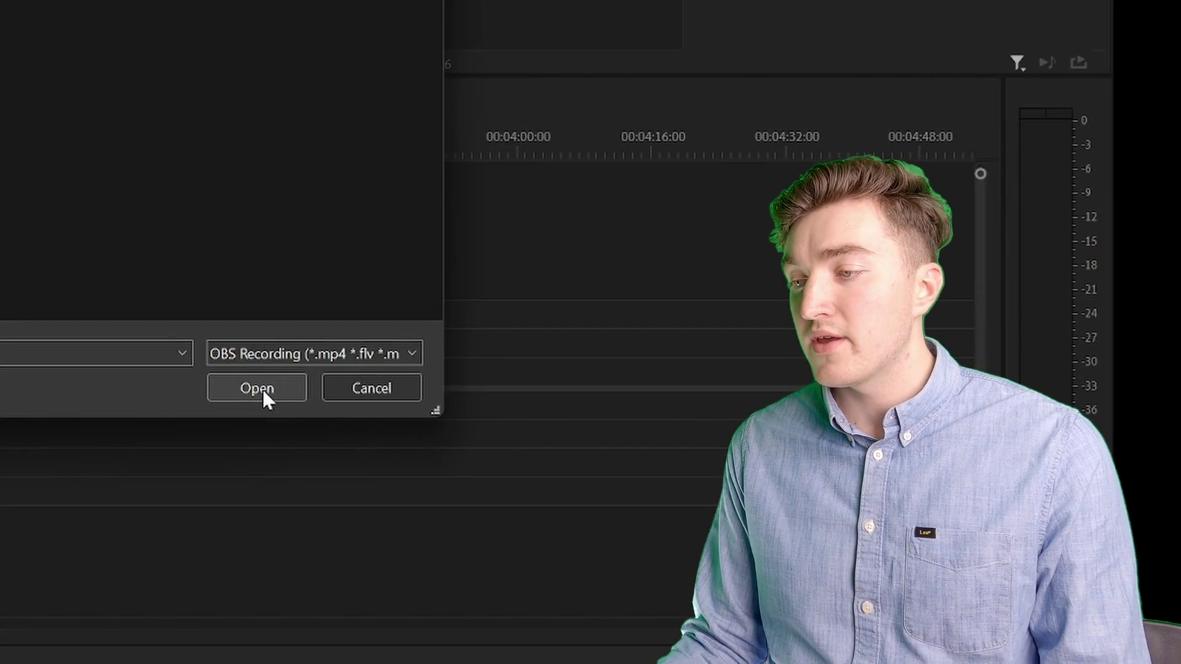
pyautogui.click(263, 390)
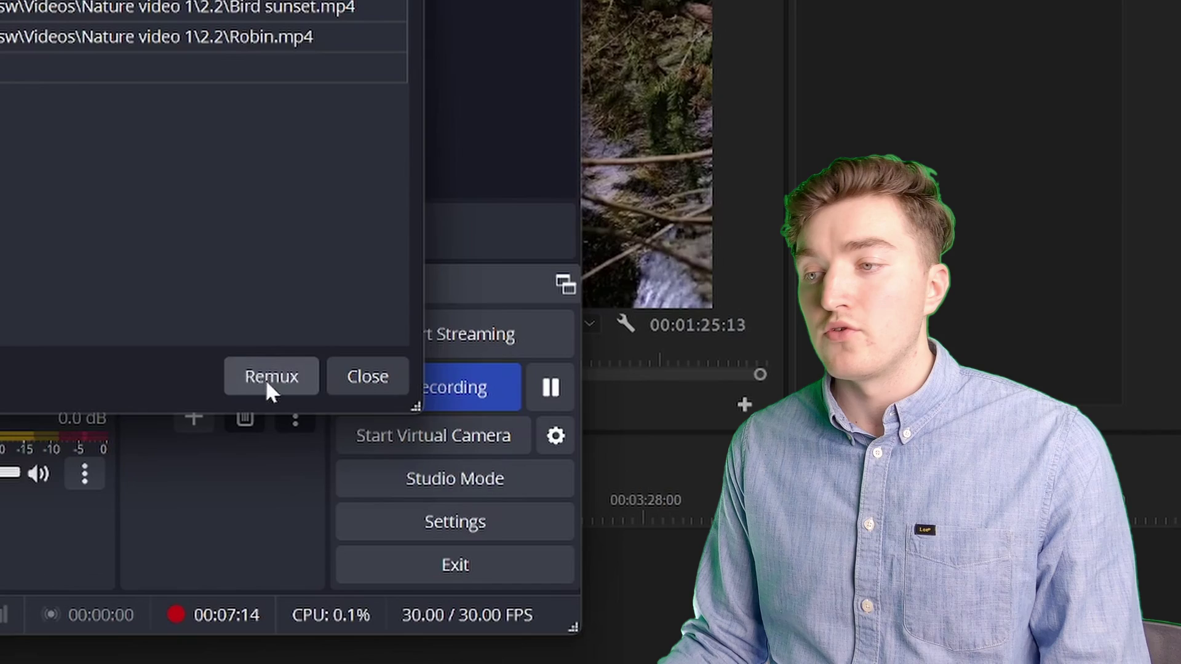
# Remux both files to MP4, overwriting Robin.mp4, and import the results into Premiere
pyautogui.click(268, 379)
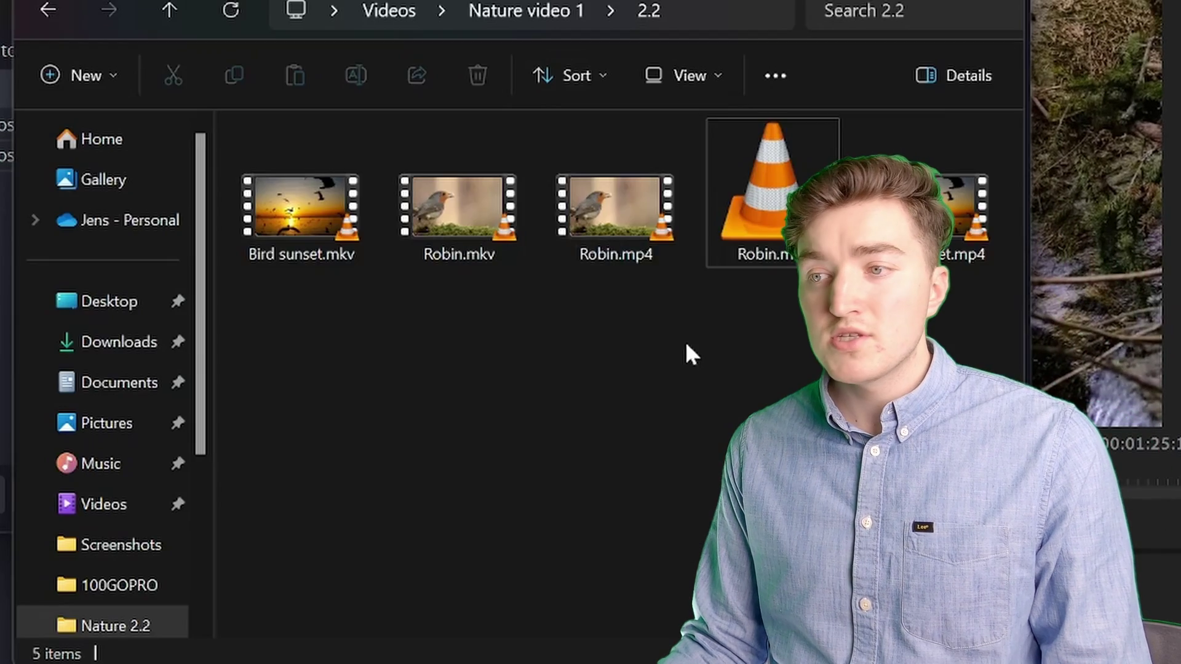
pyautogui.click(489, 215)
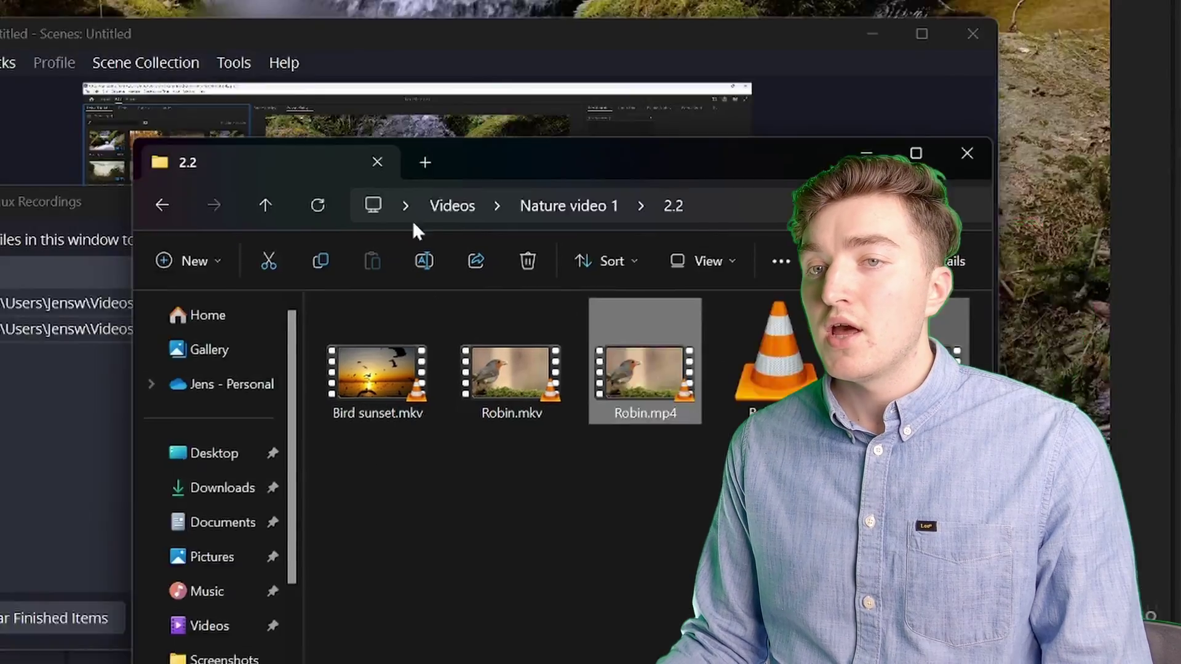
pyautogui.moveTo(511, 233); pyautogui.dragTo(216, 476)
pyautogui.click(705, 369)
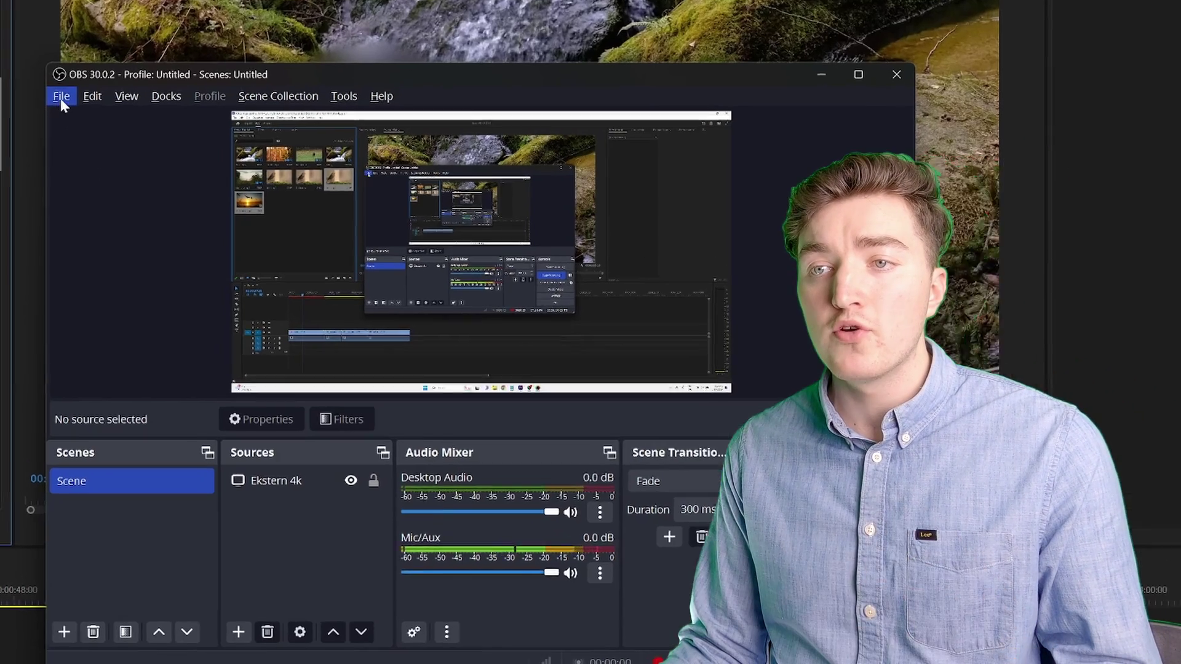
# Open OBS Settings at the Output page to view the MPEG-4 (.mp4) recording format
pyautogui.click(56, 96)
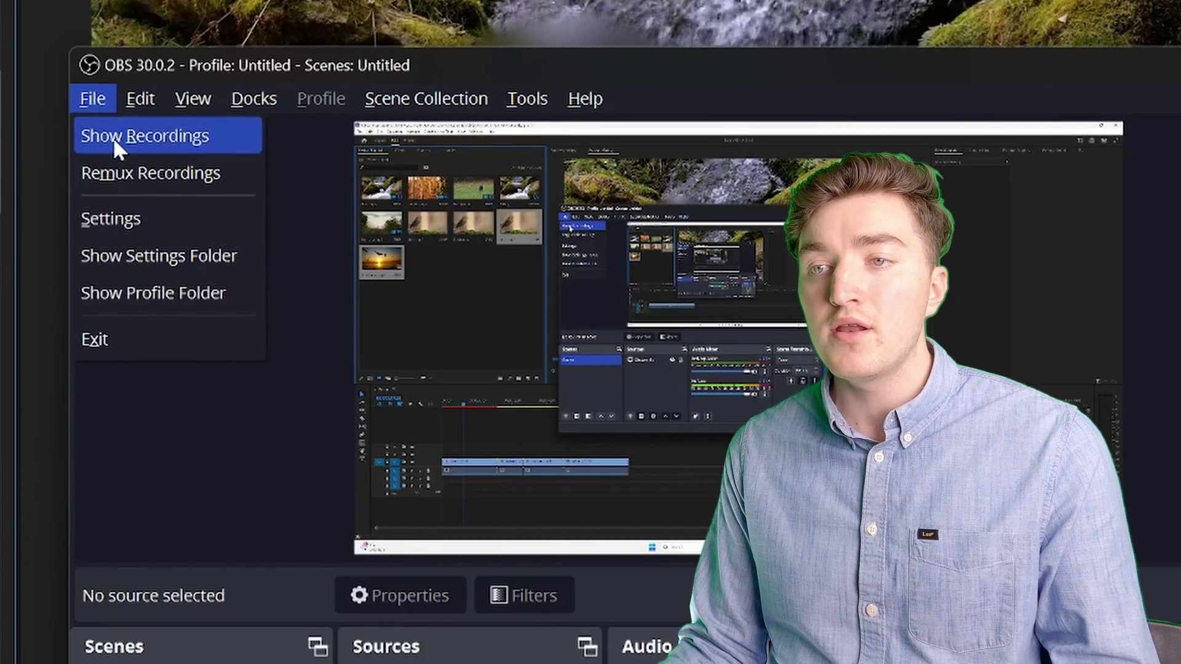
pyautogui.click(132, 216)
pyautogui.click(163, 215)
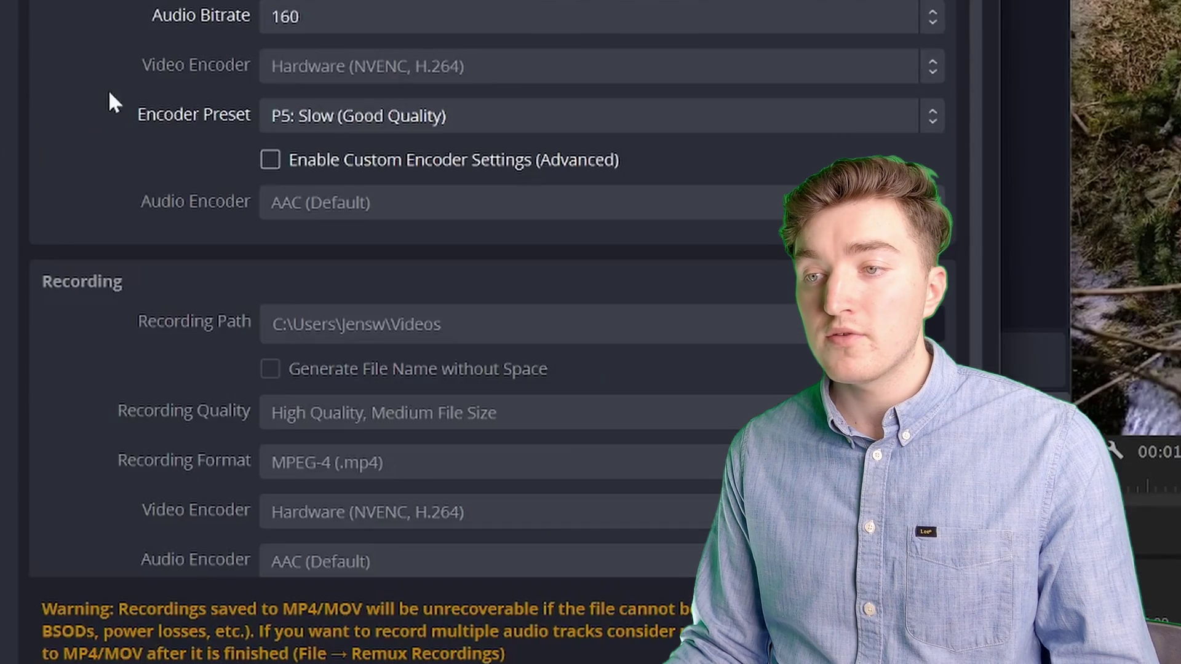